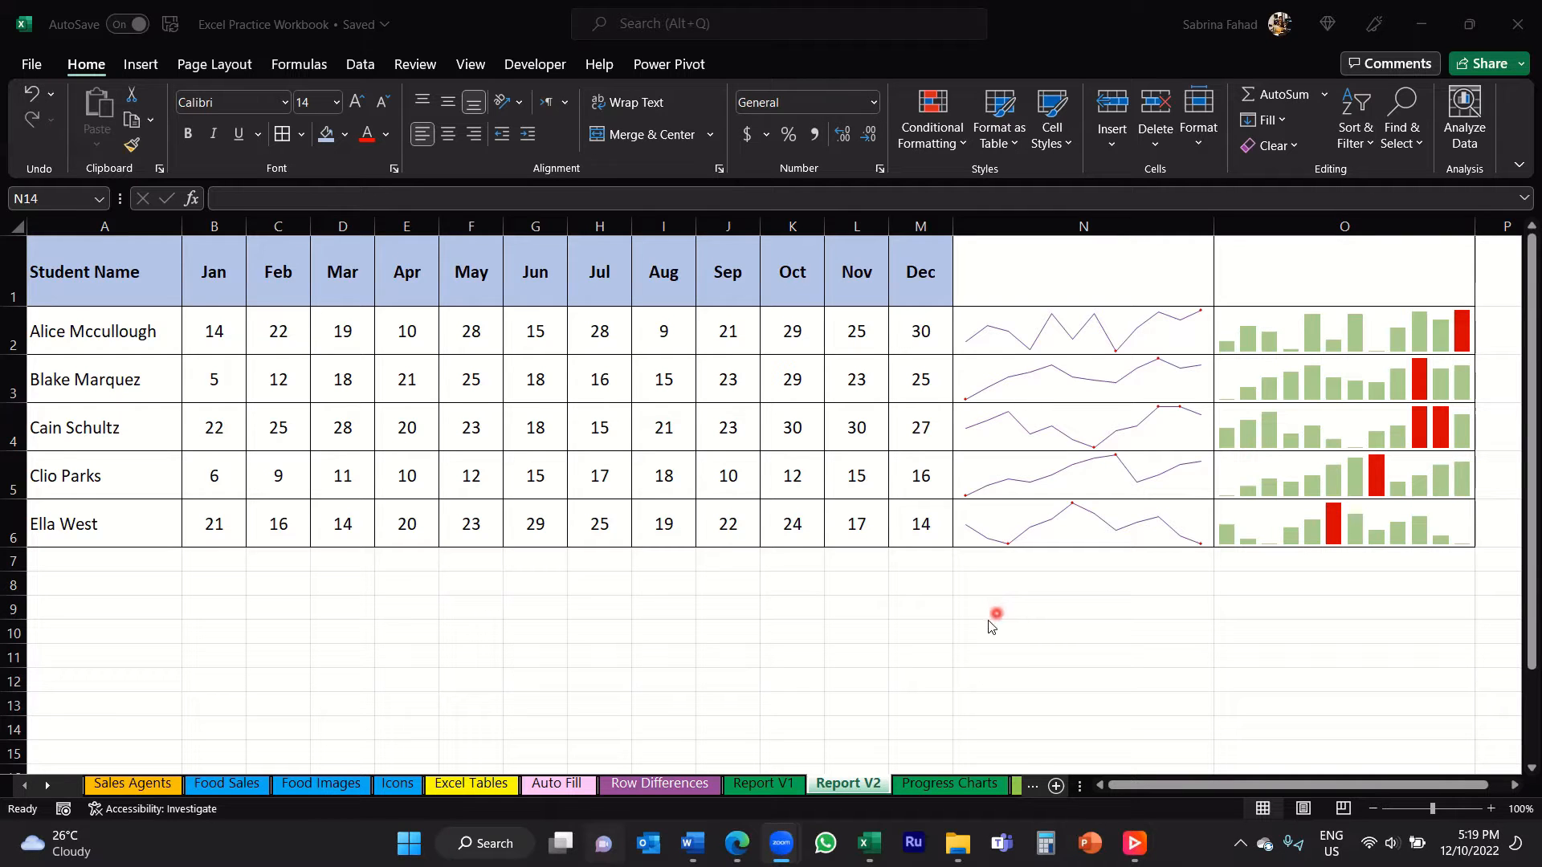
# Step: Draw a text box about 3.33 inches wide and 1.65 inches high in the empty rows below the student table
pyautogui.click(141, 67)
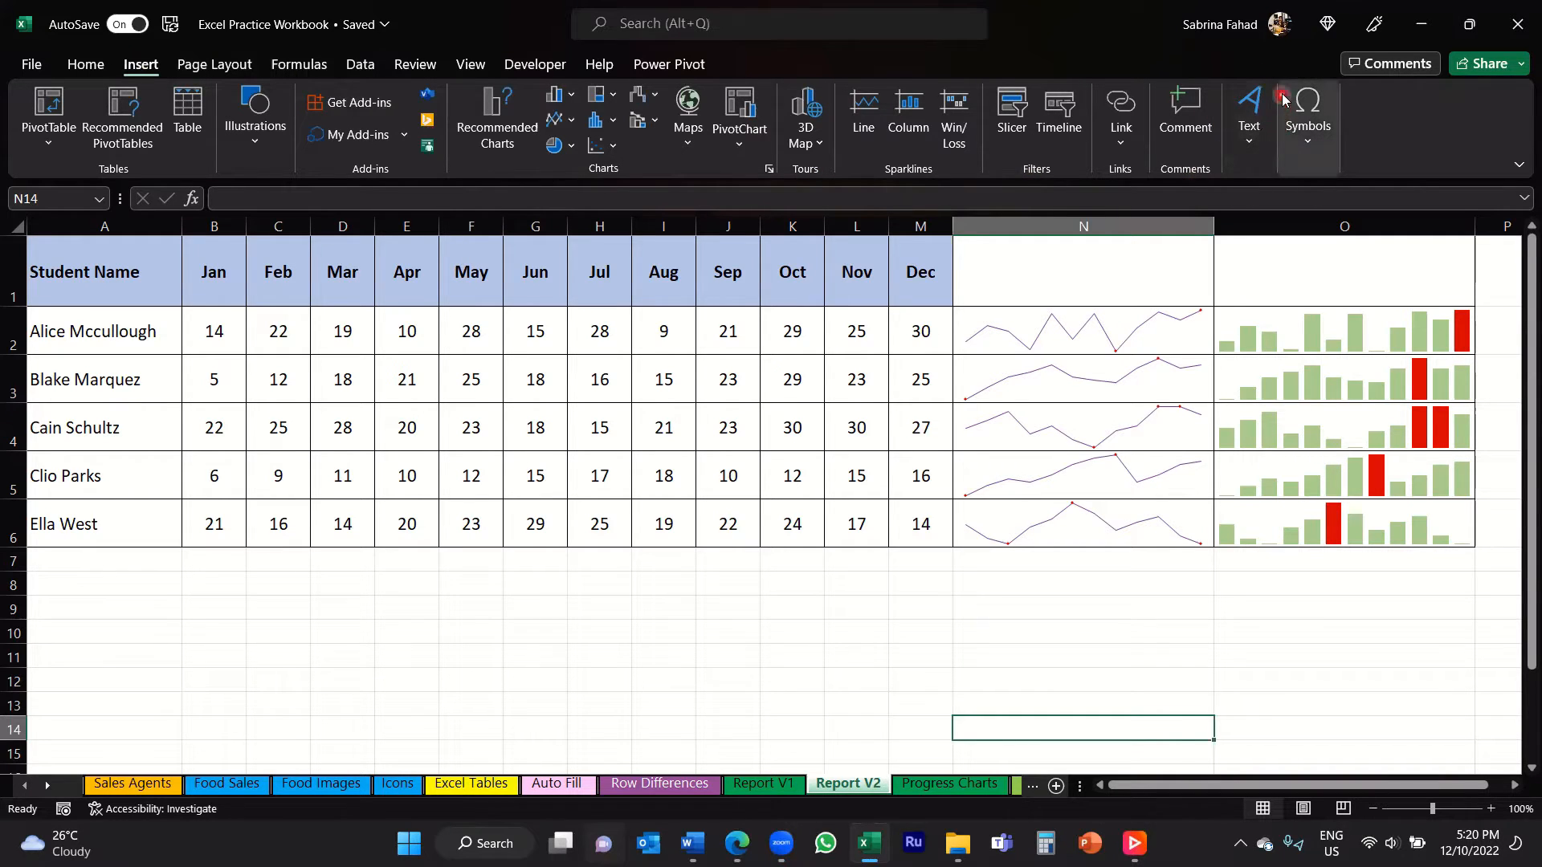
pyautogui.click(1249, 147)
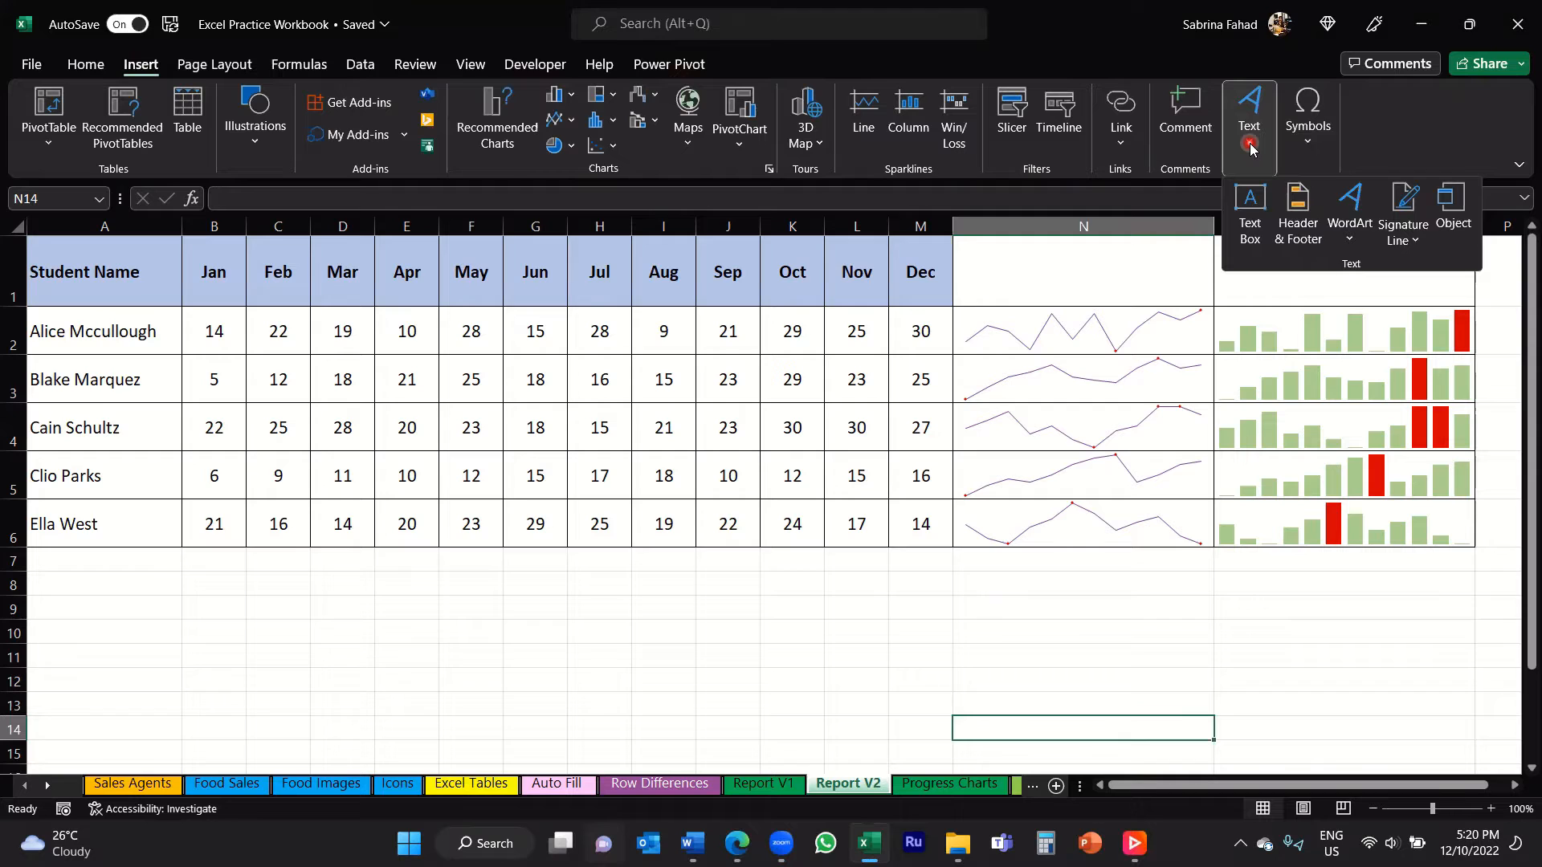
pyautogui.click(1251, 204)
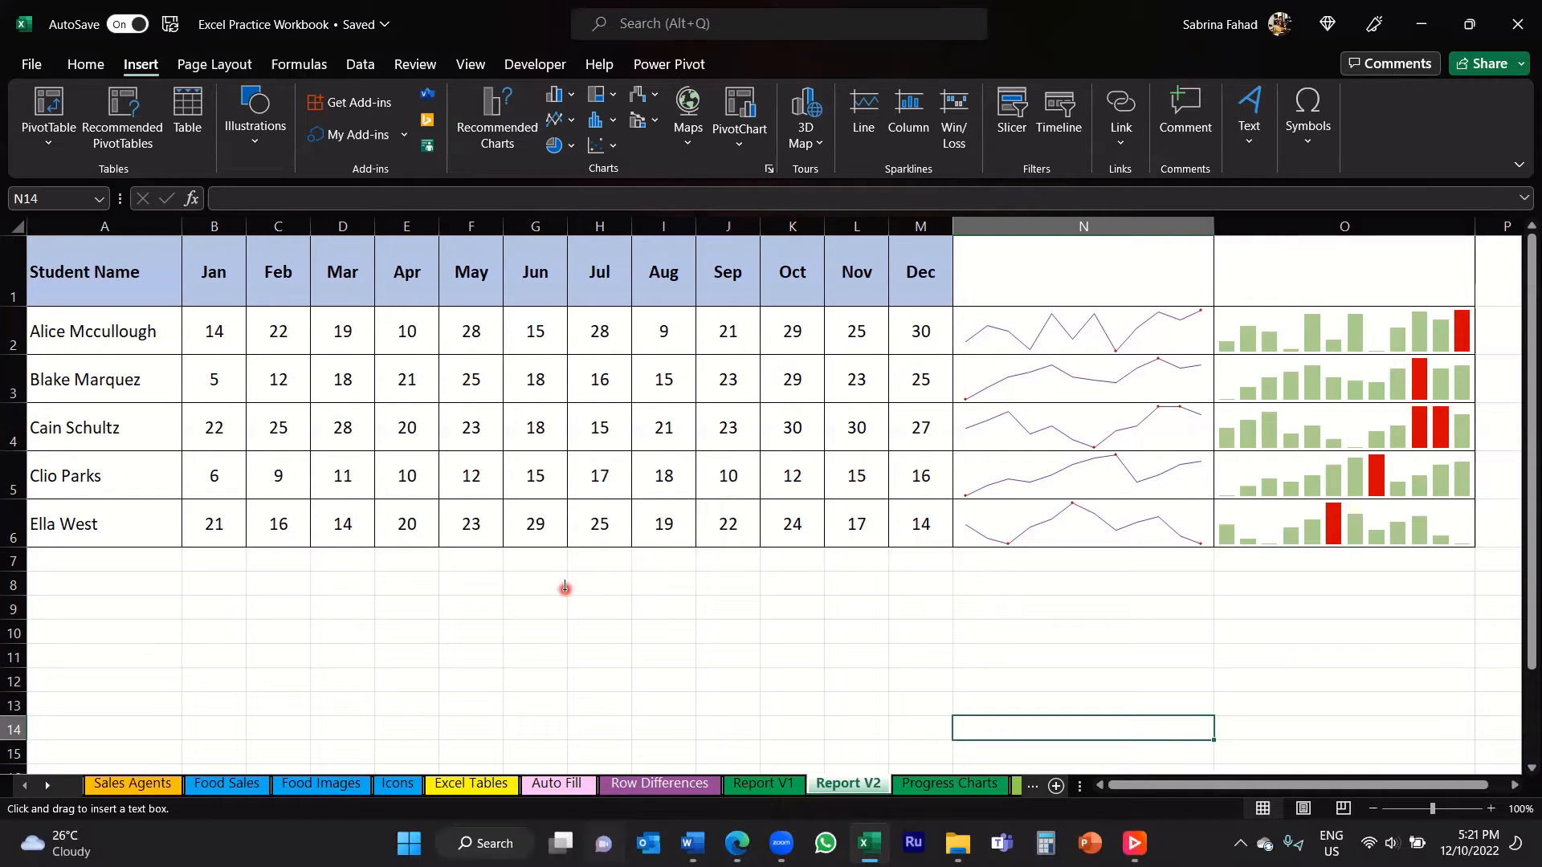
pyautogui.moveTo(565, 589); pyautogui.dragTo(566, 590)
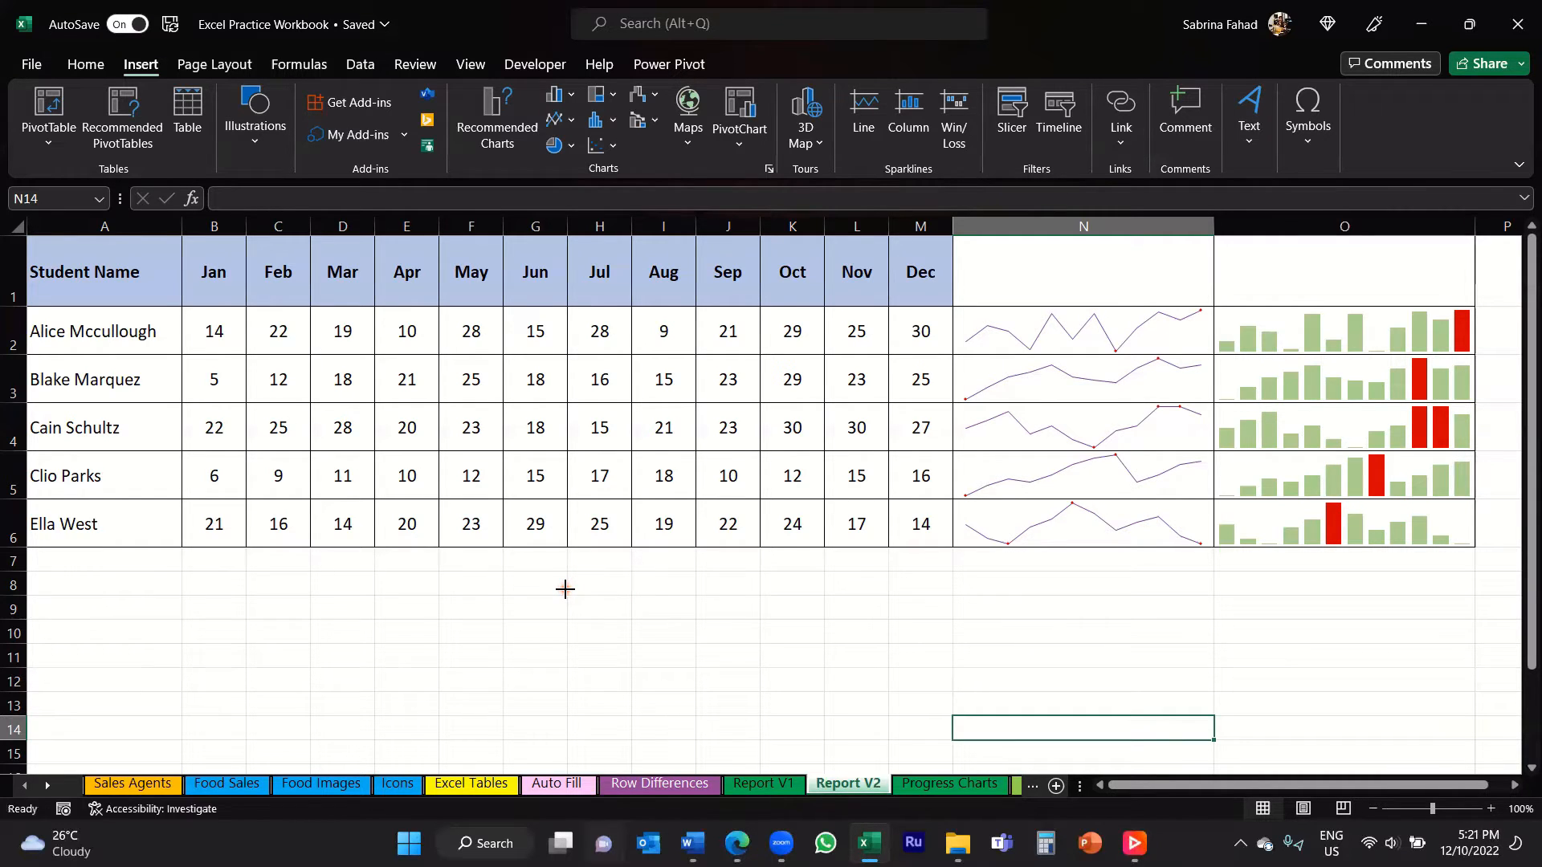
pyautogui.moveTo(564, 588); pyautogui.dragTo(885, 747)
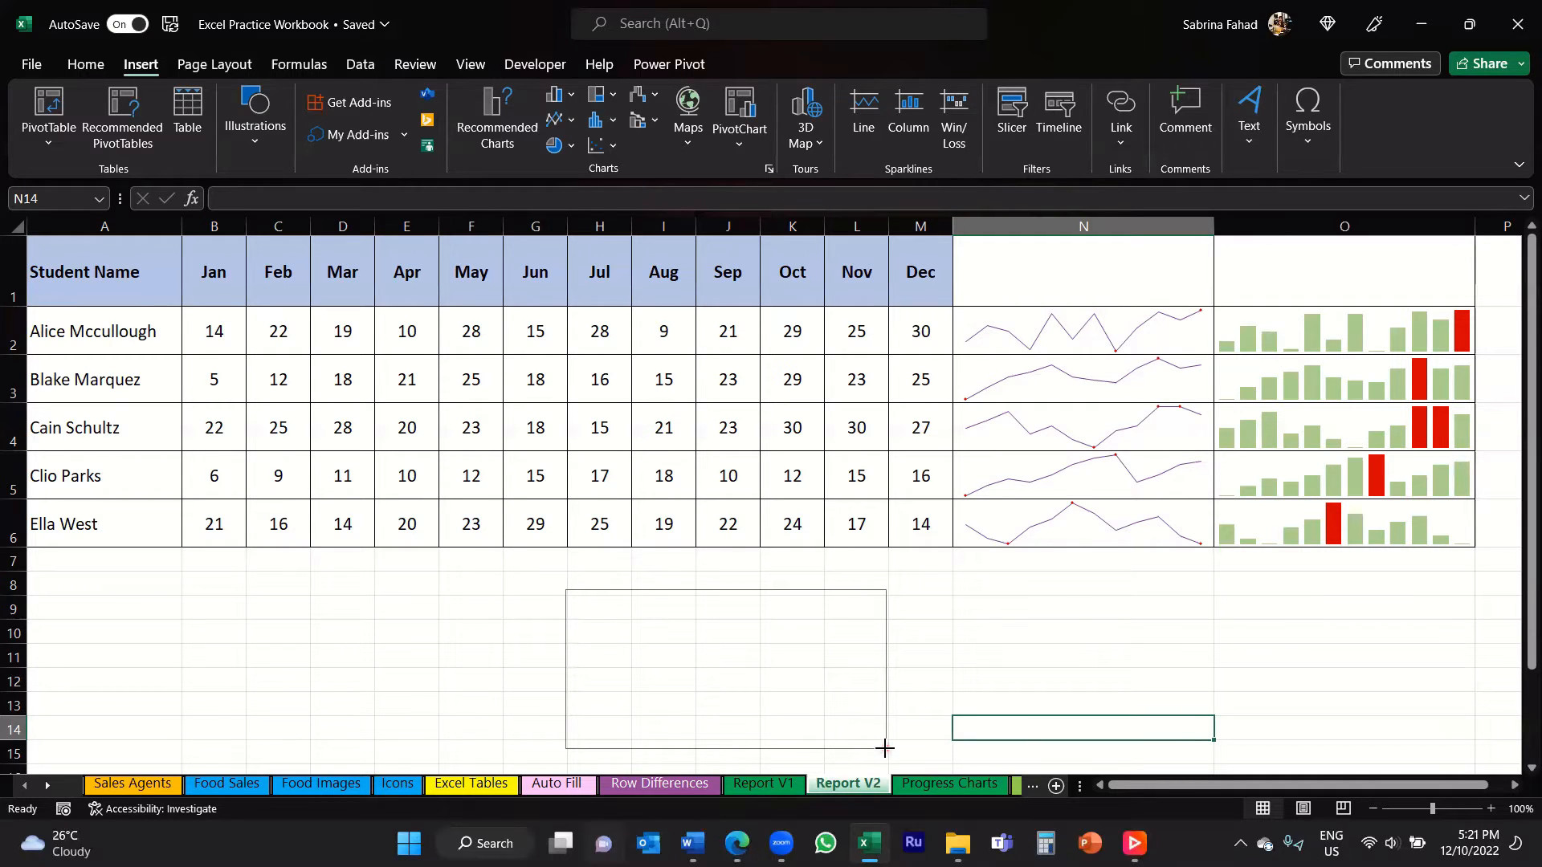
pyautogui.moveTo(885, 747); pyautogui.dragTo(887, 749)
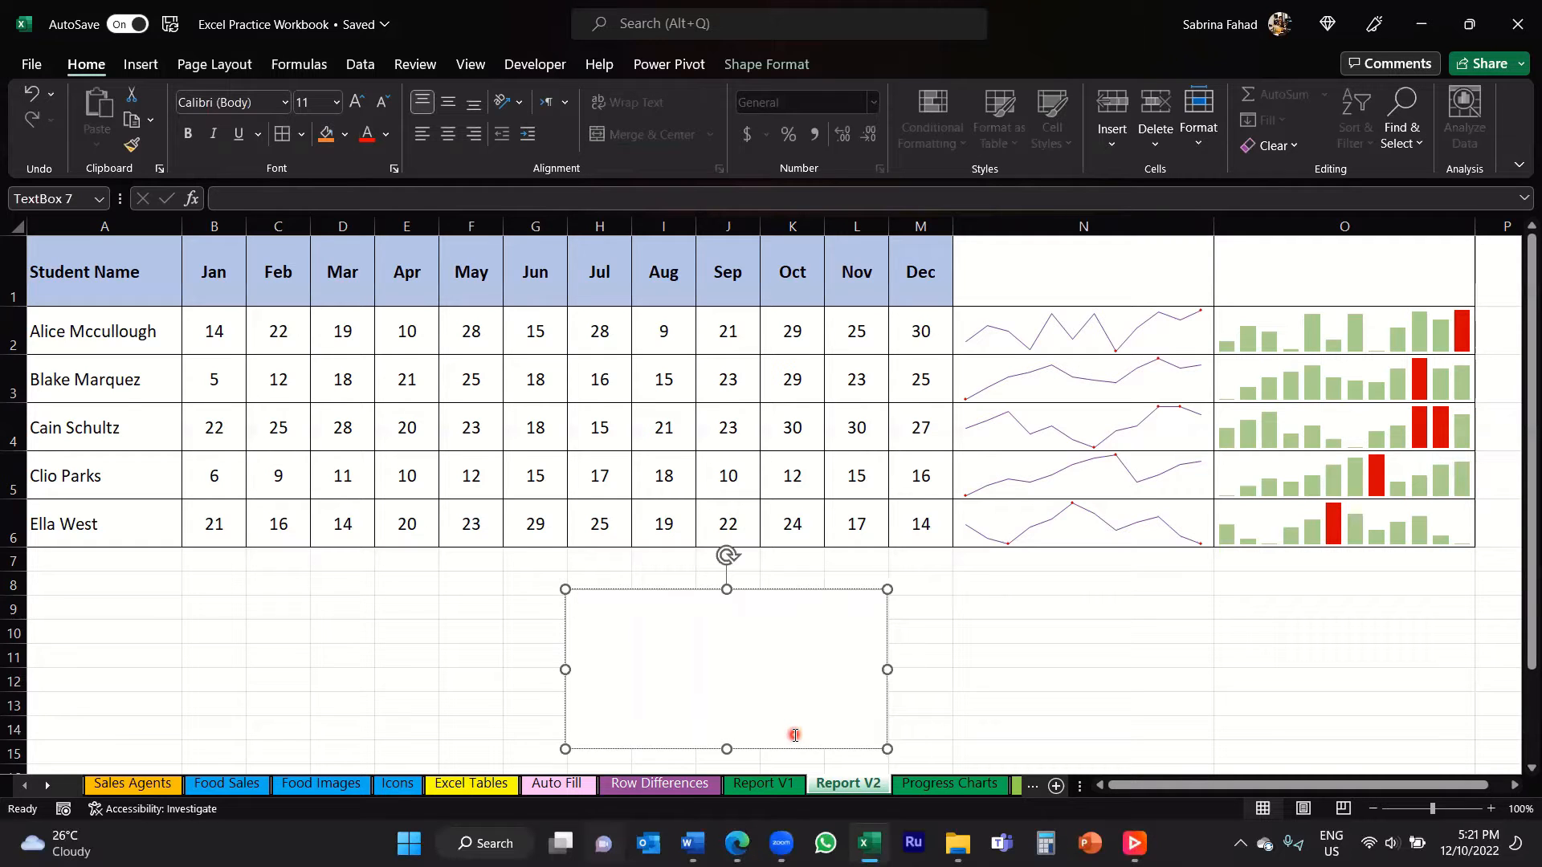
# Step: Enter "This is an example of a mini line chart." in the new text box
pyautogui.write('This is an example of a mini line chart.')
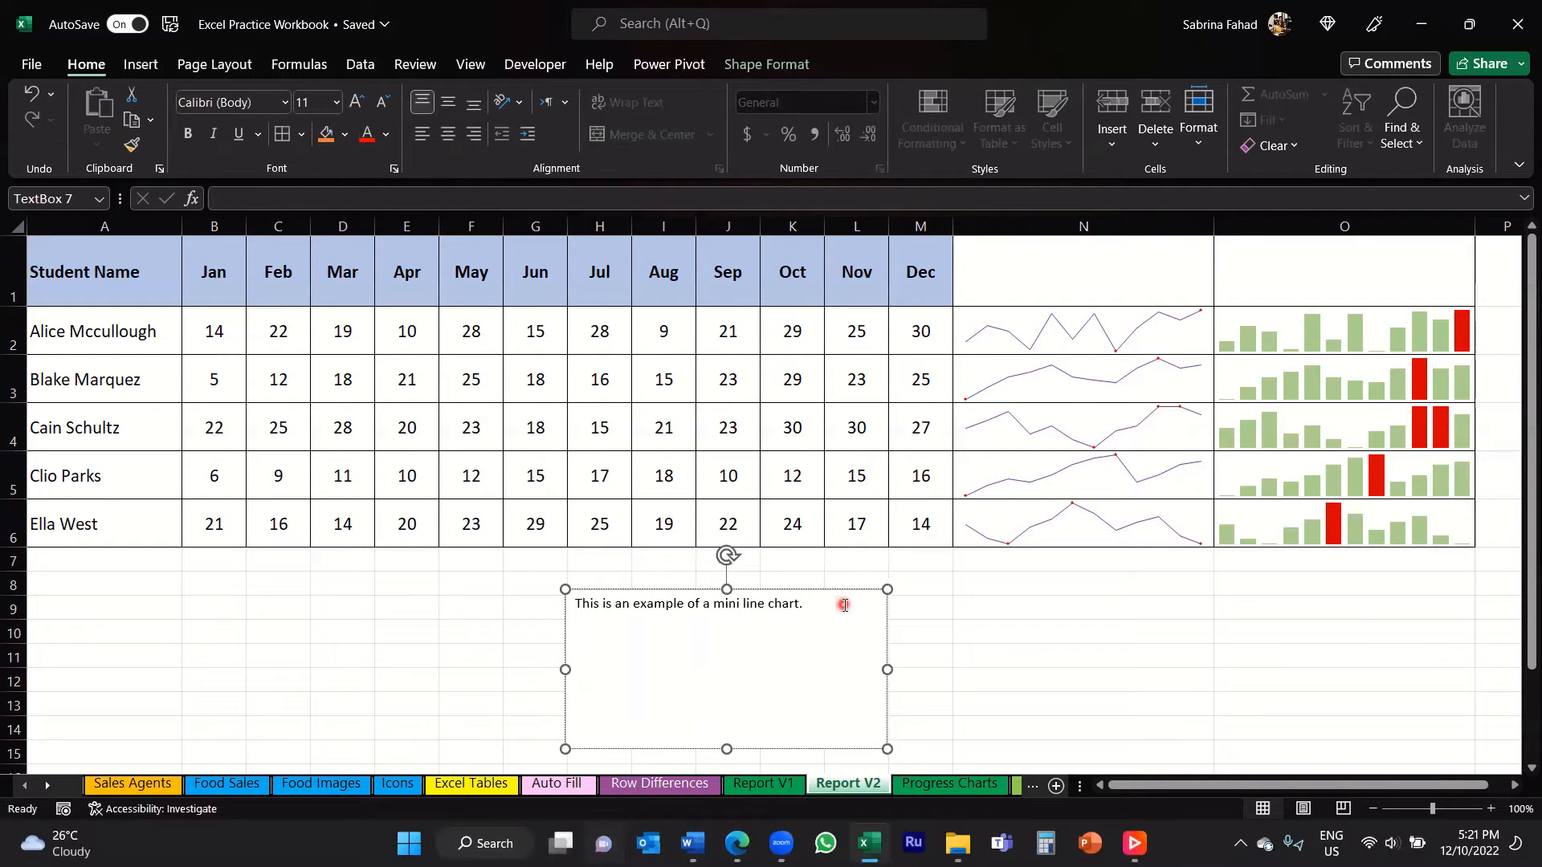
# Step: Format the text box's sentence as bold, 18 pt and horizontally centered
pyautogui.moveTo(836, 603); pyautogui.dragTo(557, 604)
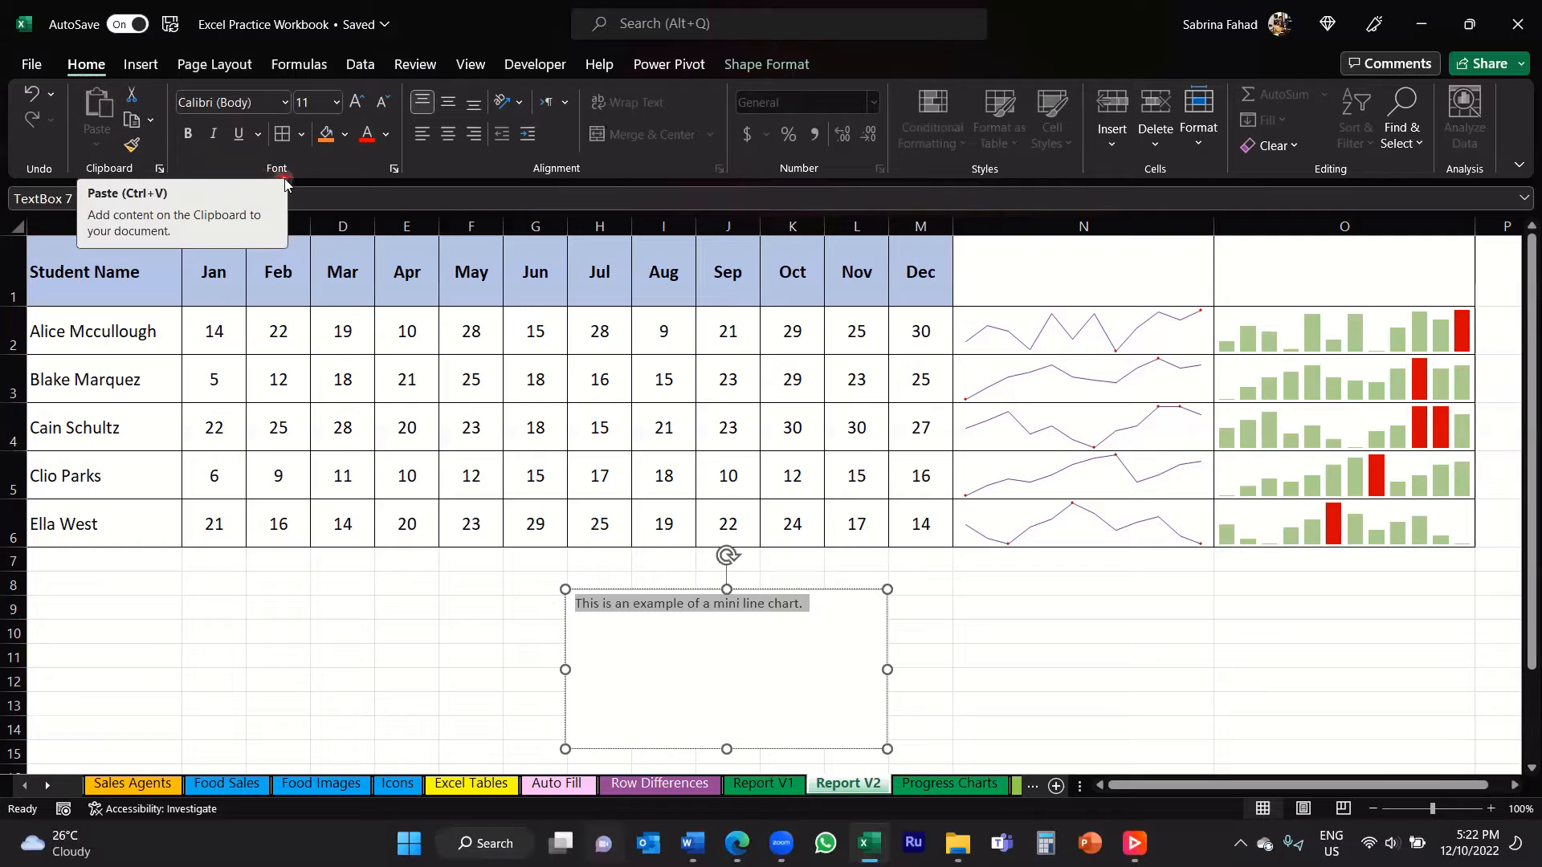
pyautogui.click(187, 137)
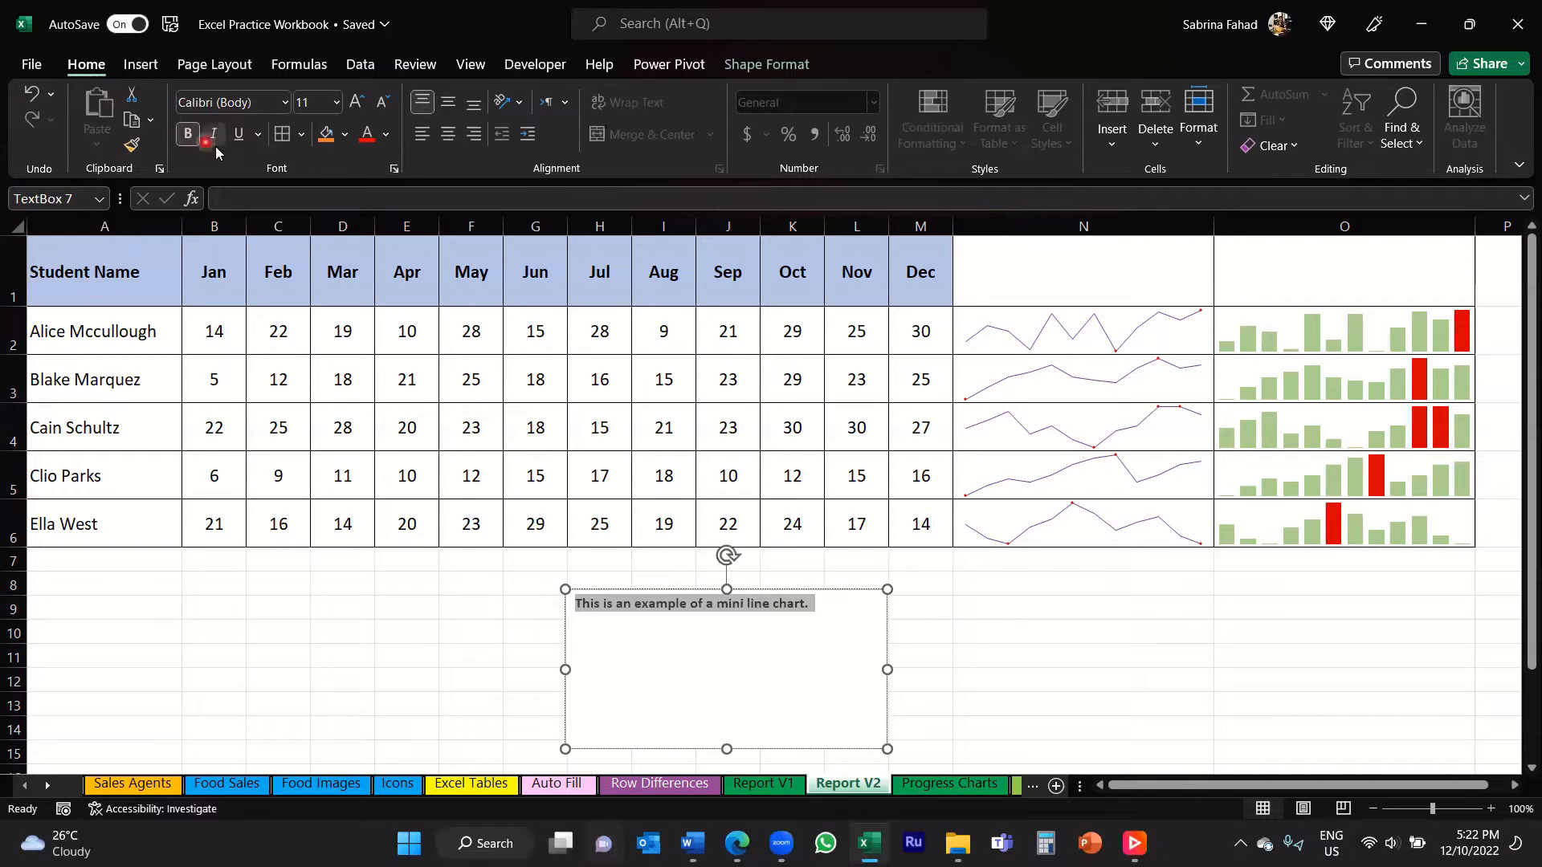
pyautogui.click(239, 138)
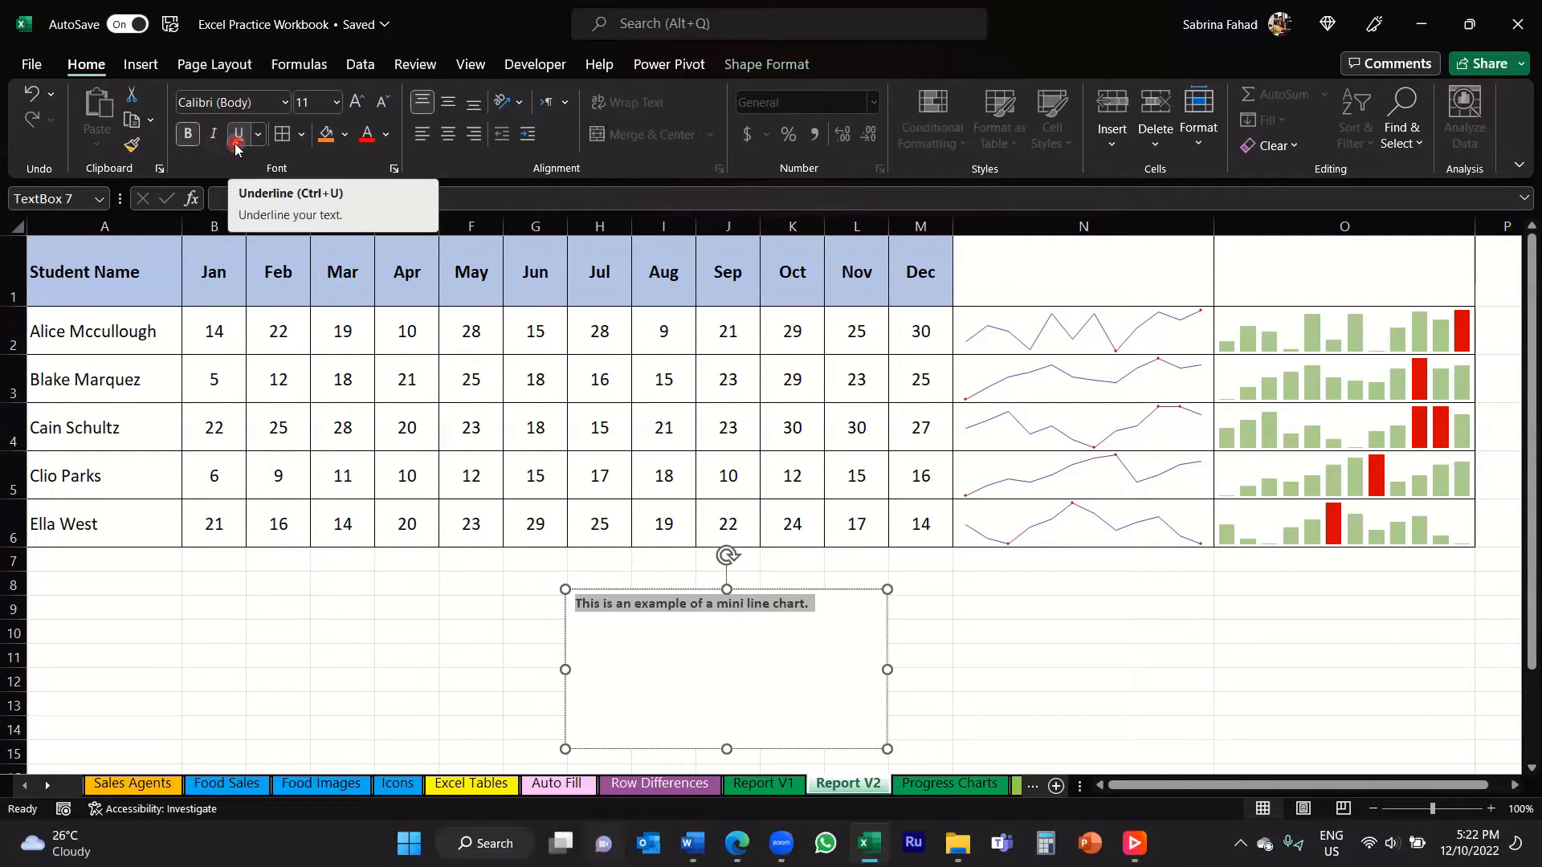
pyautogui.click(281, 104)
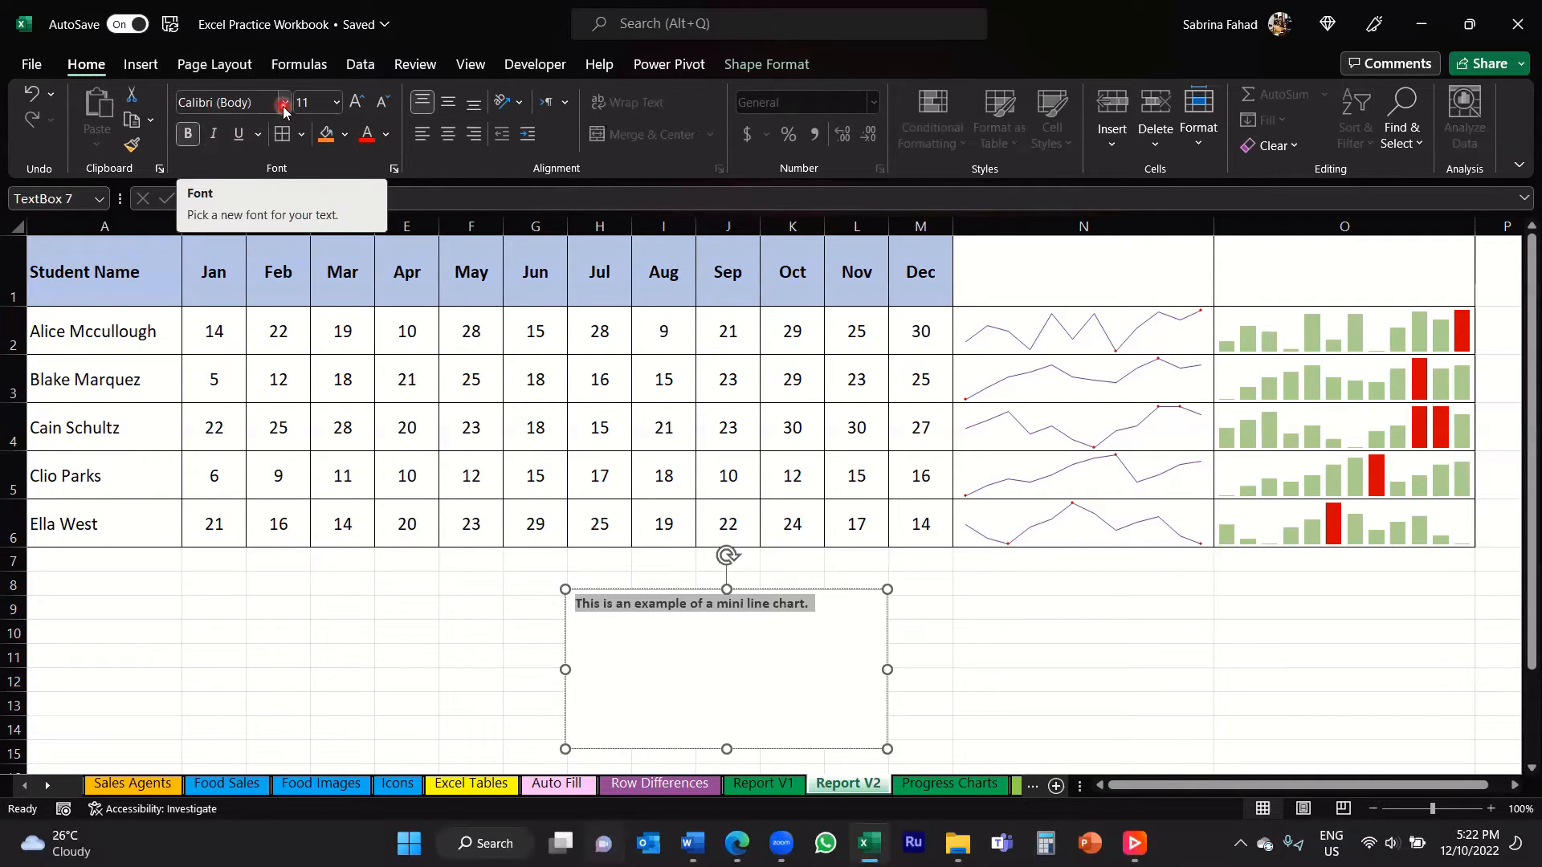
pyautogui.click(335, 103)
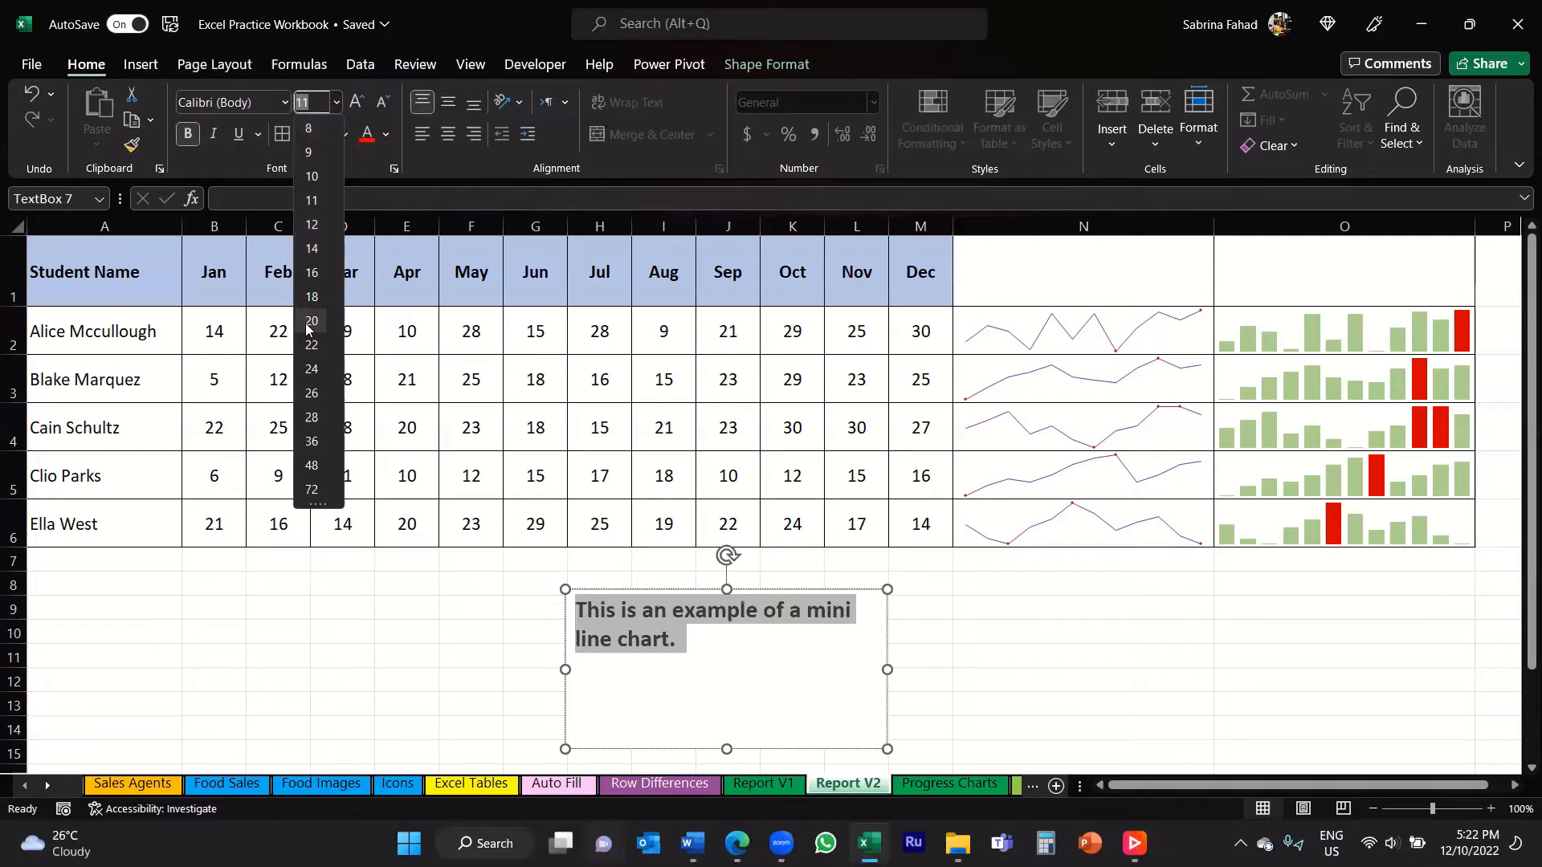
pyautogui.click(311, 296)
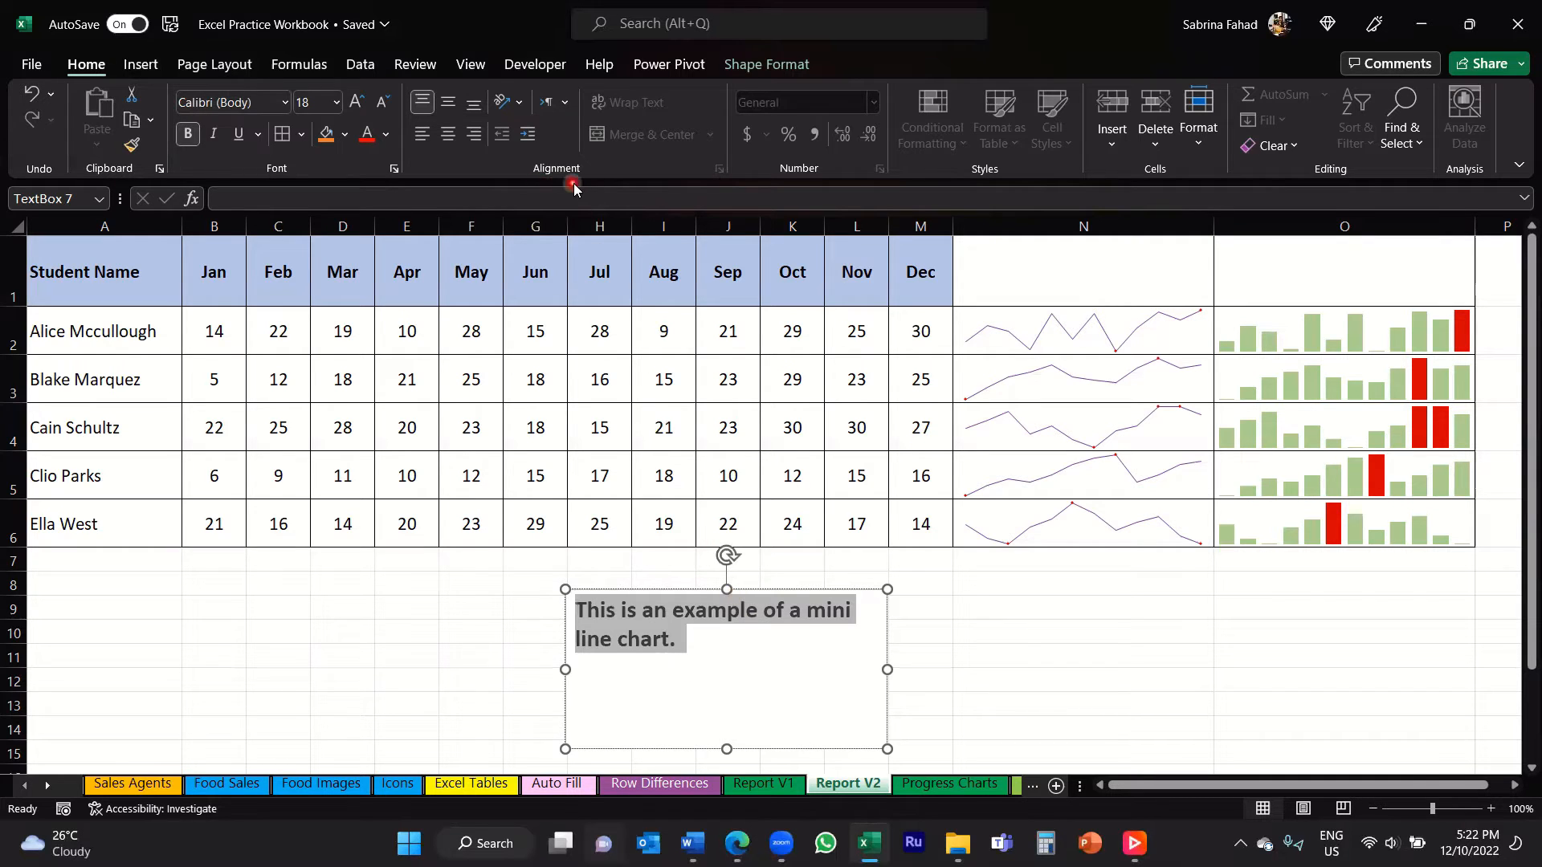
pyautogui.click(449, 142)
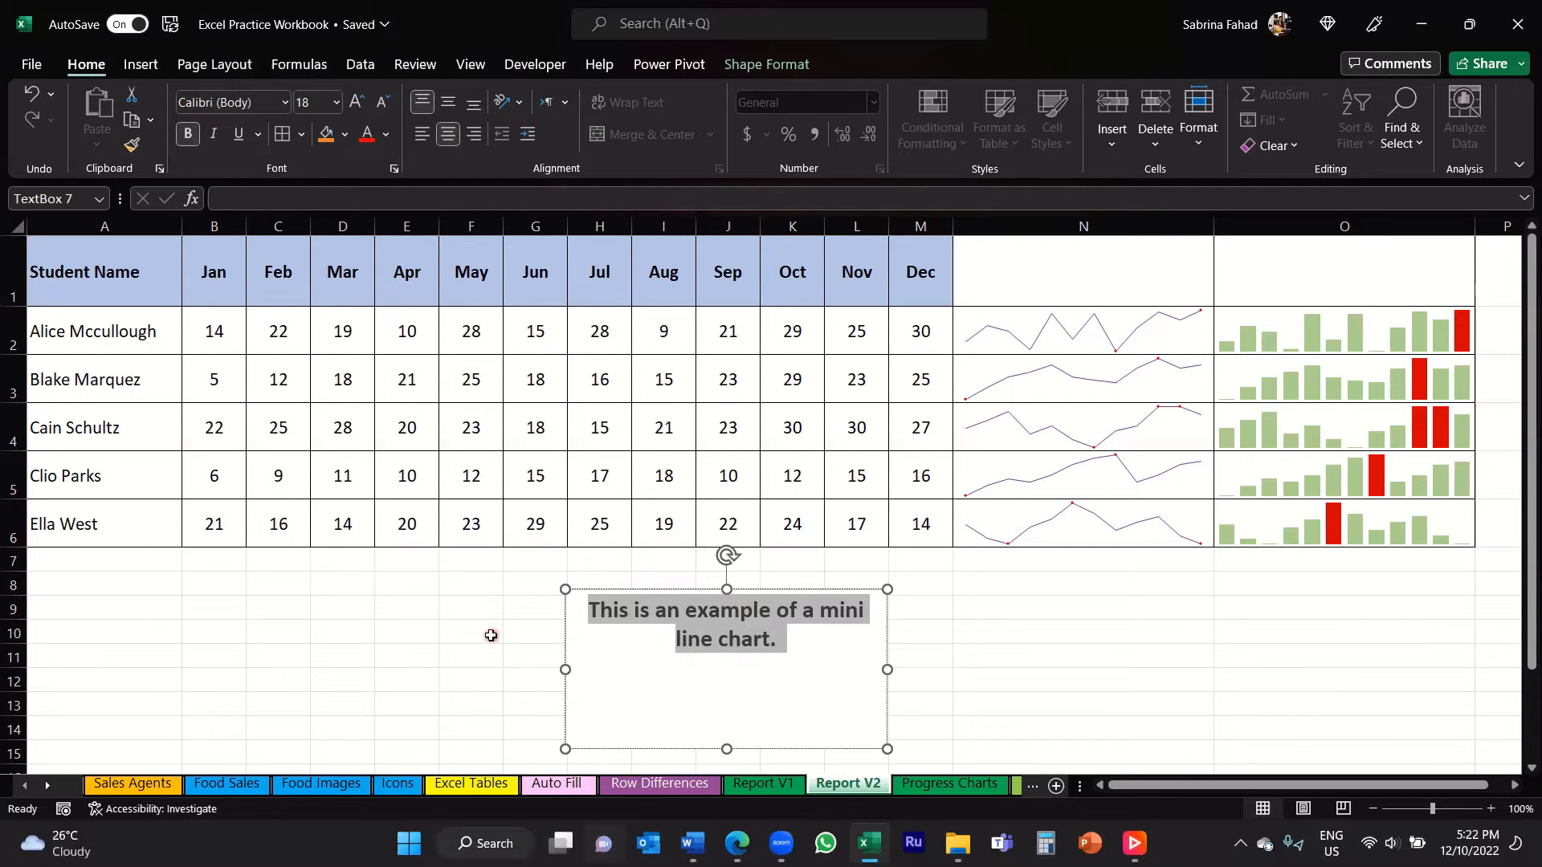
# Step: Fill the text box with a light blue theme color
pyautogui.click(769, 66)
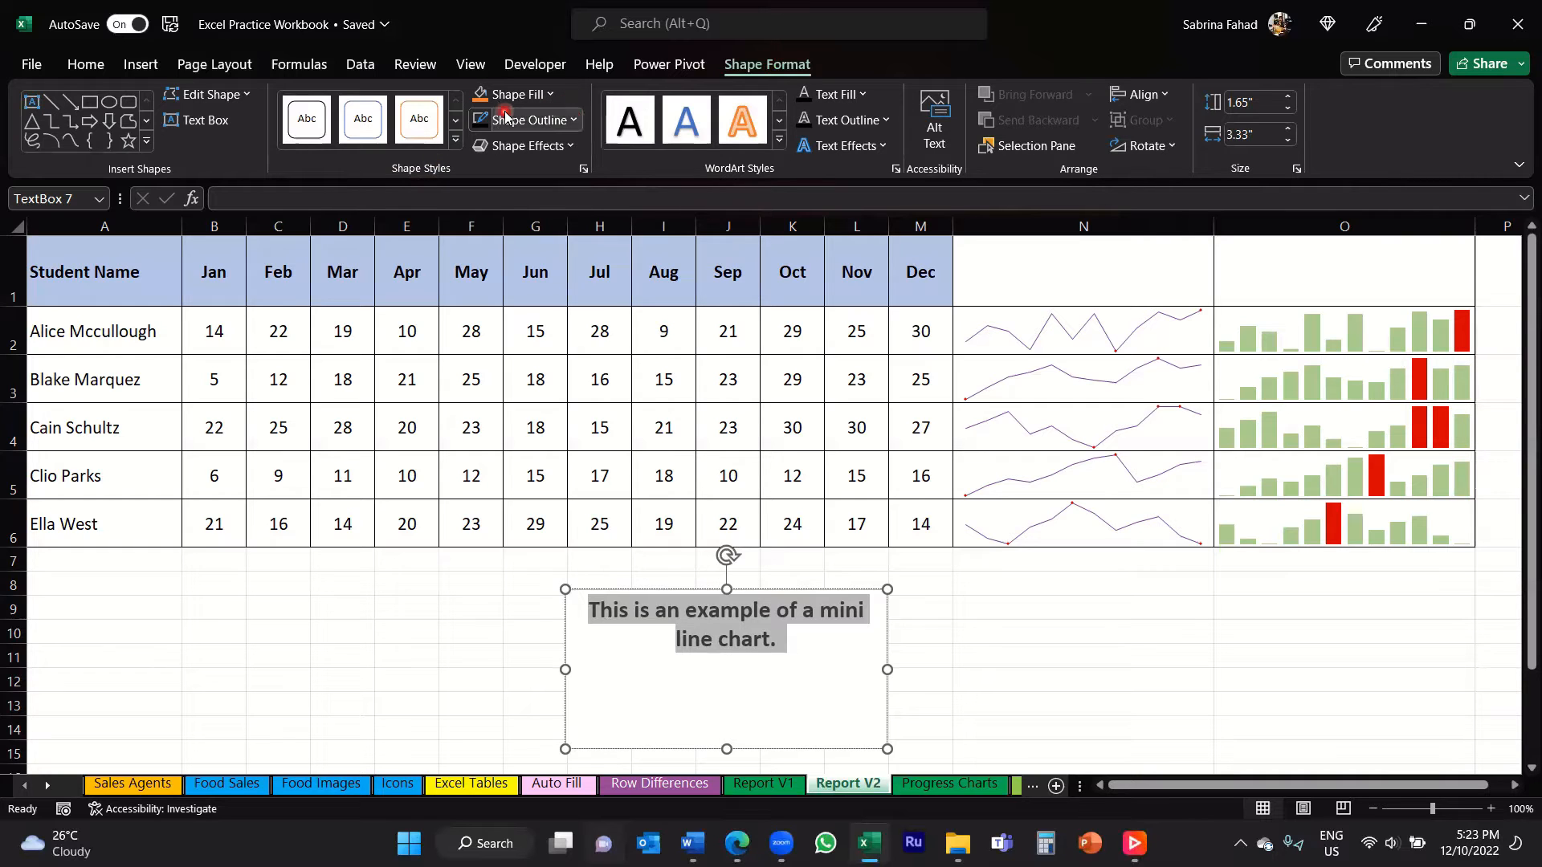
pyautogui.click(553, 96)
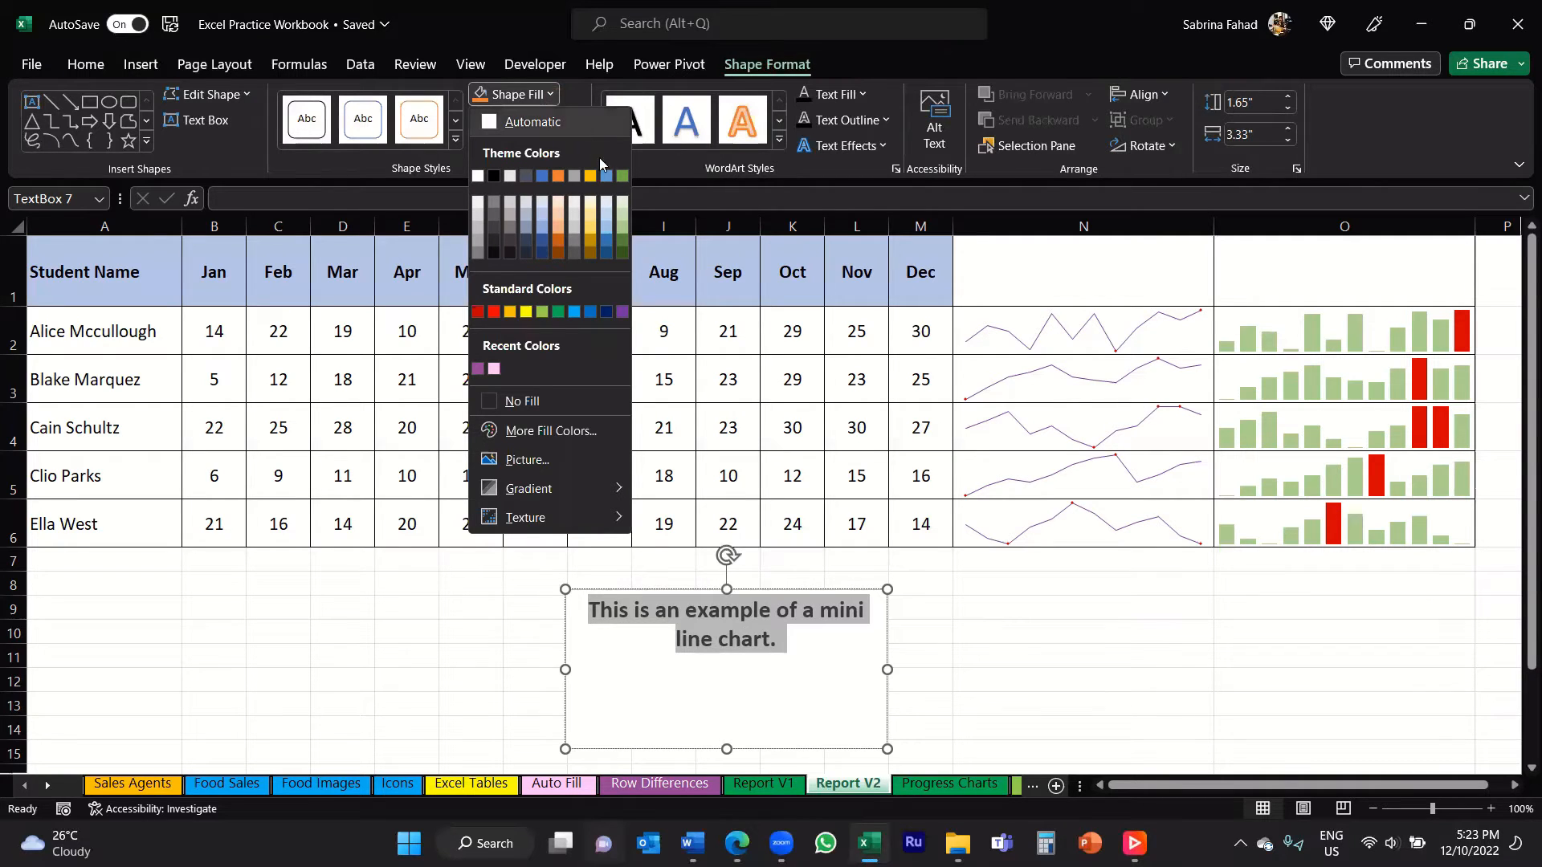
pyautogui.click(608, 217)
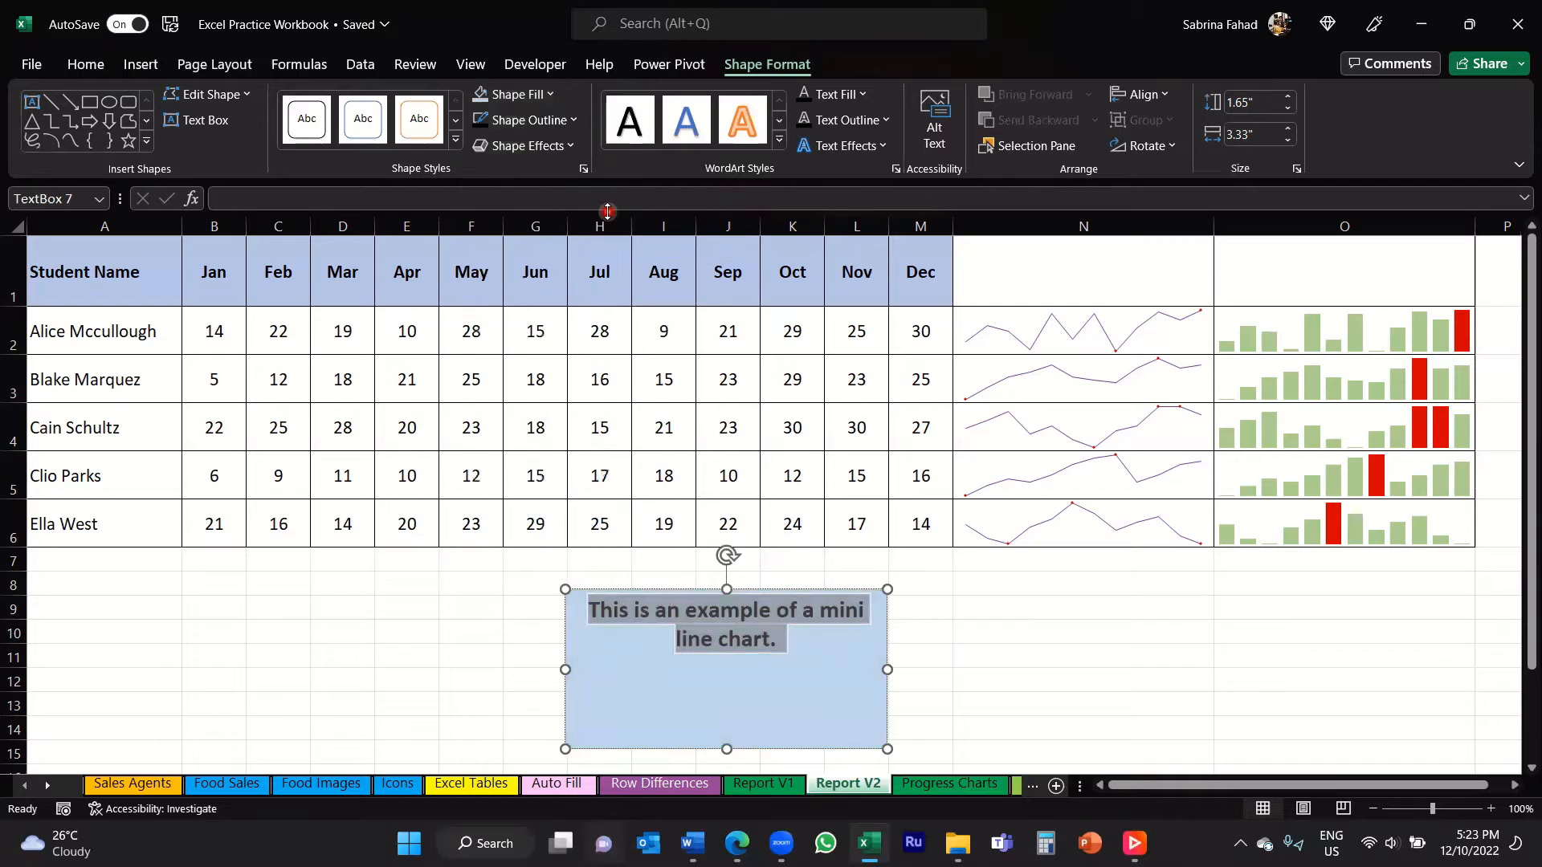
pyautogui.click(983, 654)
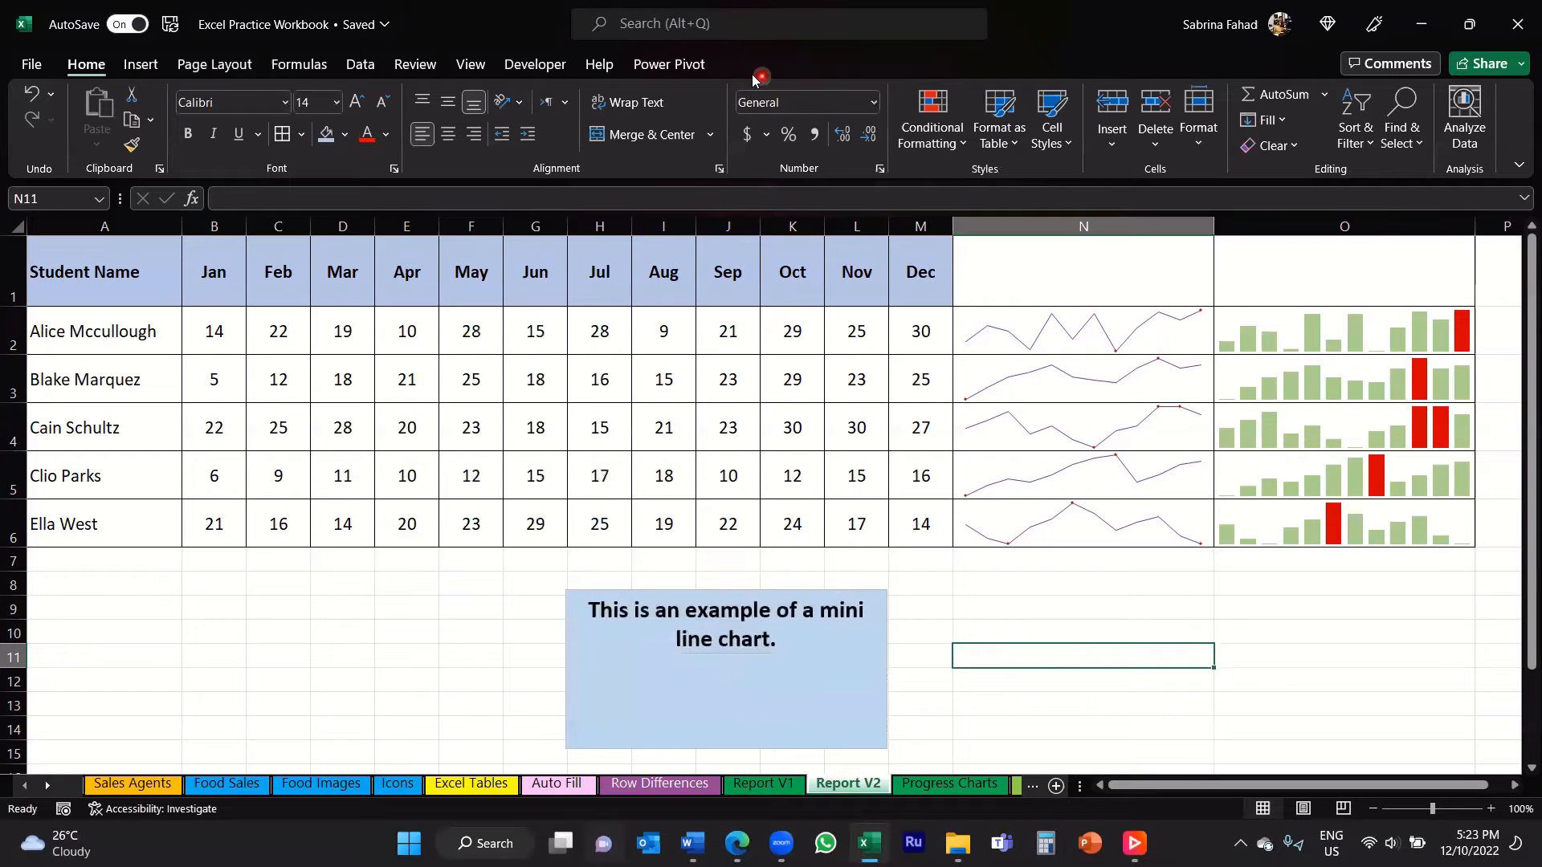
# Step: Set the text box's outline color to Black, Text 1
pyautogui.click(605, 677)
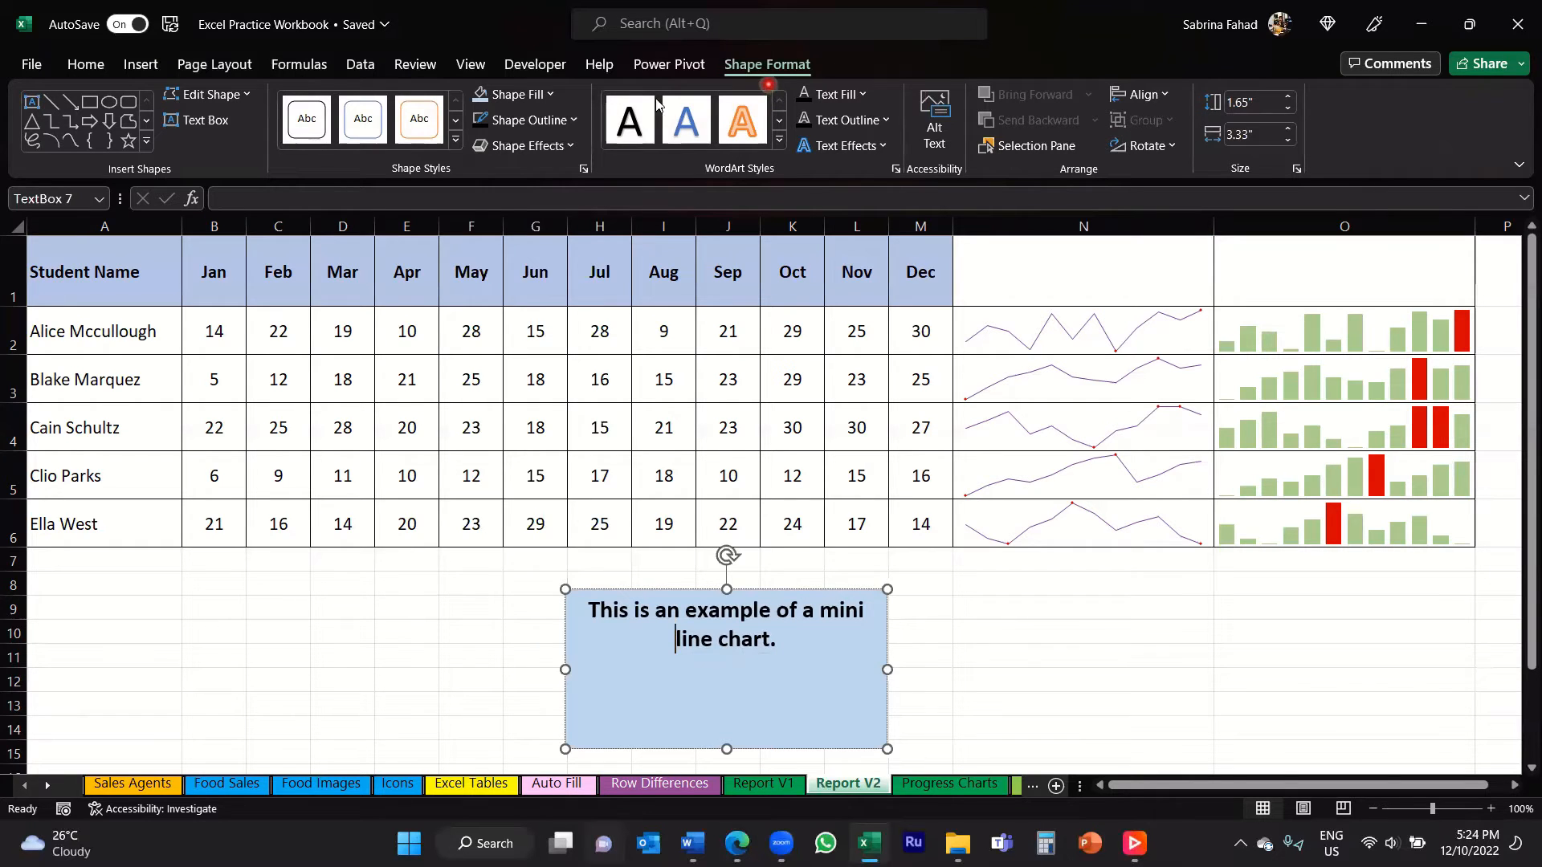
pyautogui.click(577, 125)
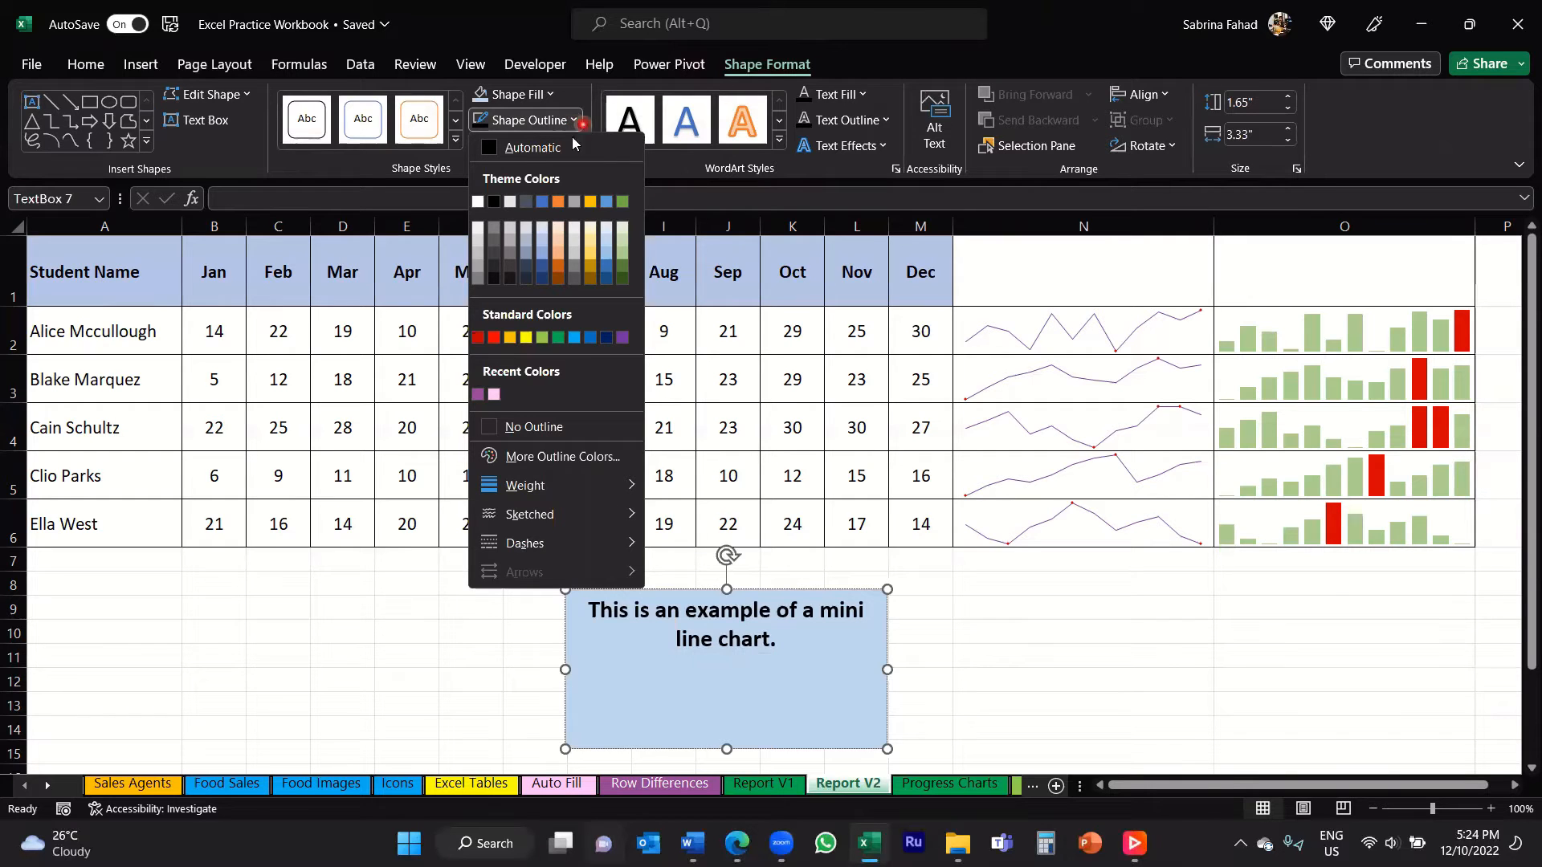
pyautogui.click(493, 202)
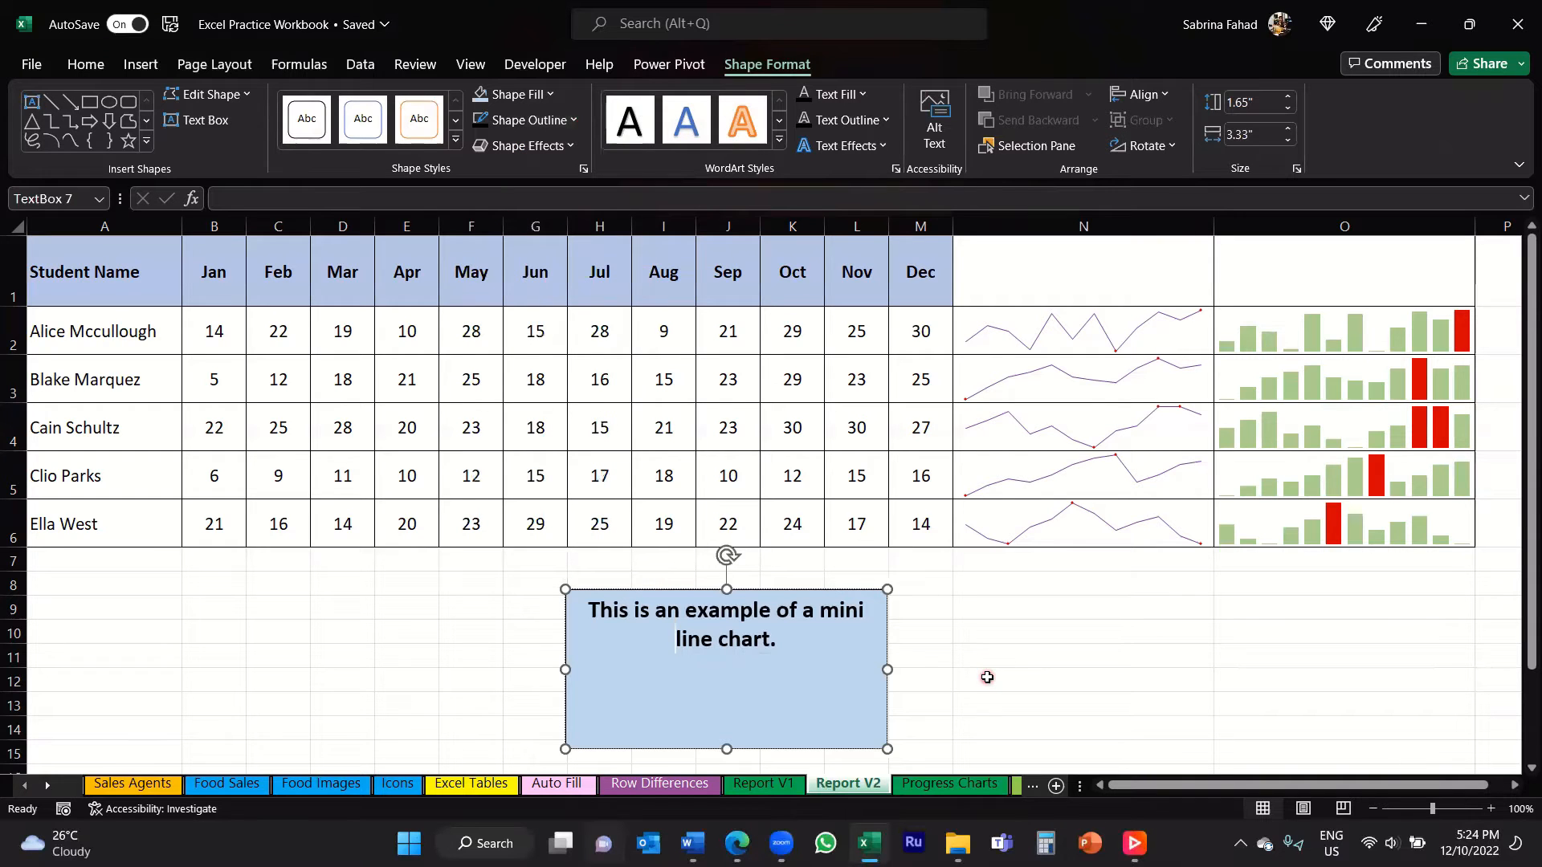
pyautogui.click(987, 678)
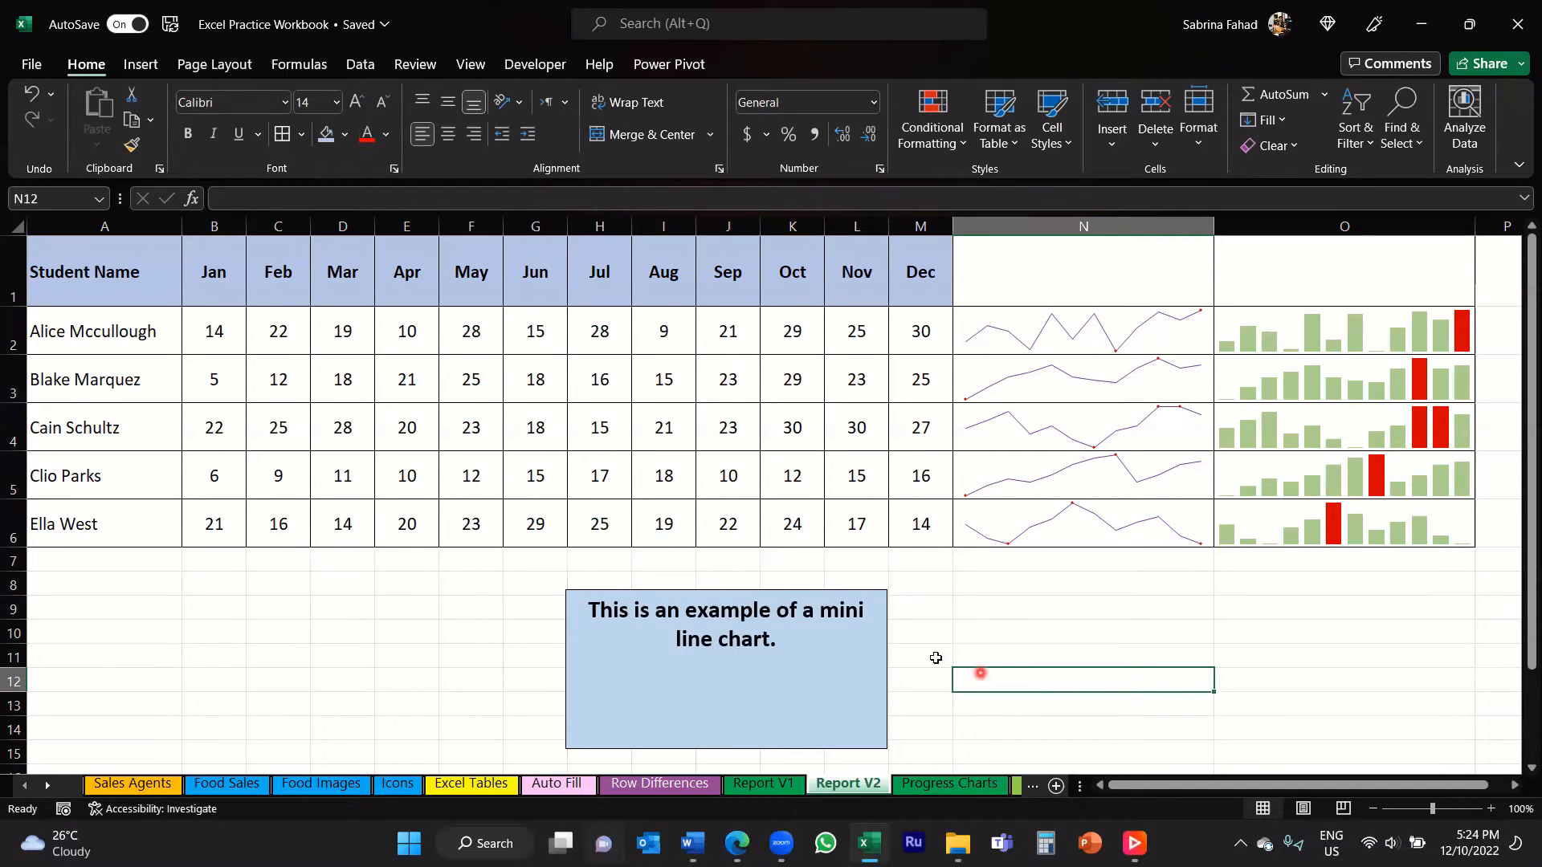
# Step: Add "This is an example of a mini line chart." in an orange WordArt style below the first sentence, leaving a blank line between them
pyautogui.click(840, 644)
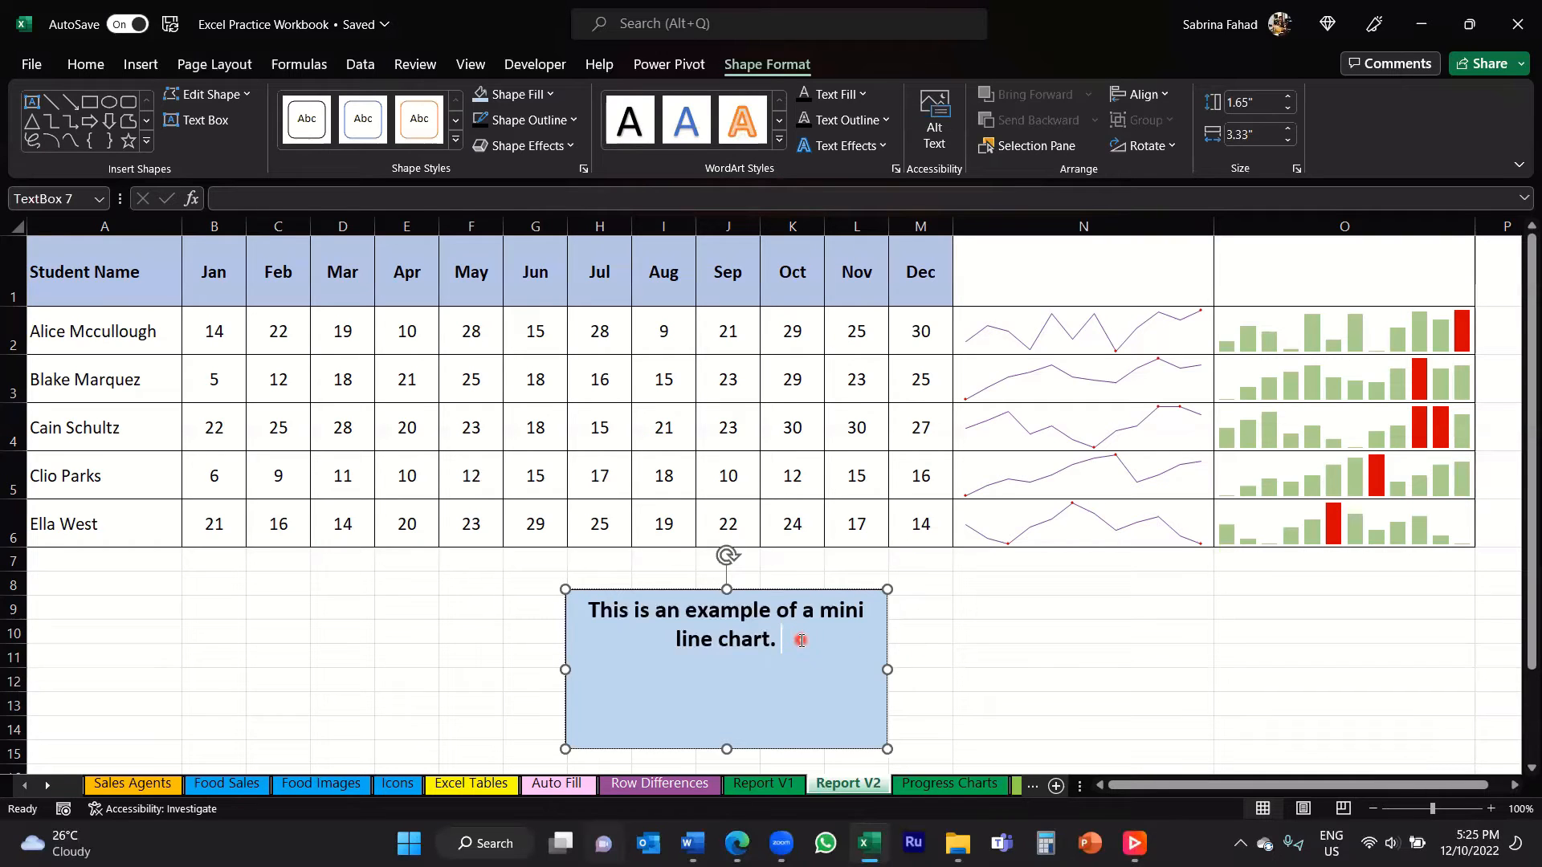
pyautogui.press('Return')
pyautogui.write('This is a')
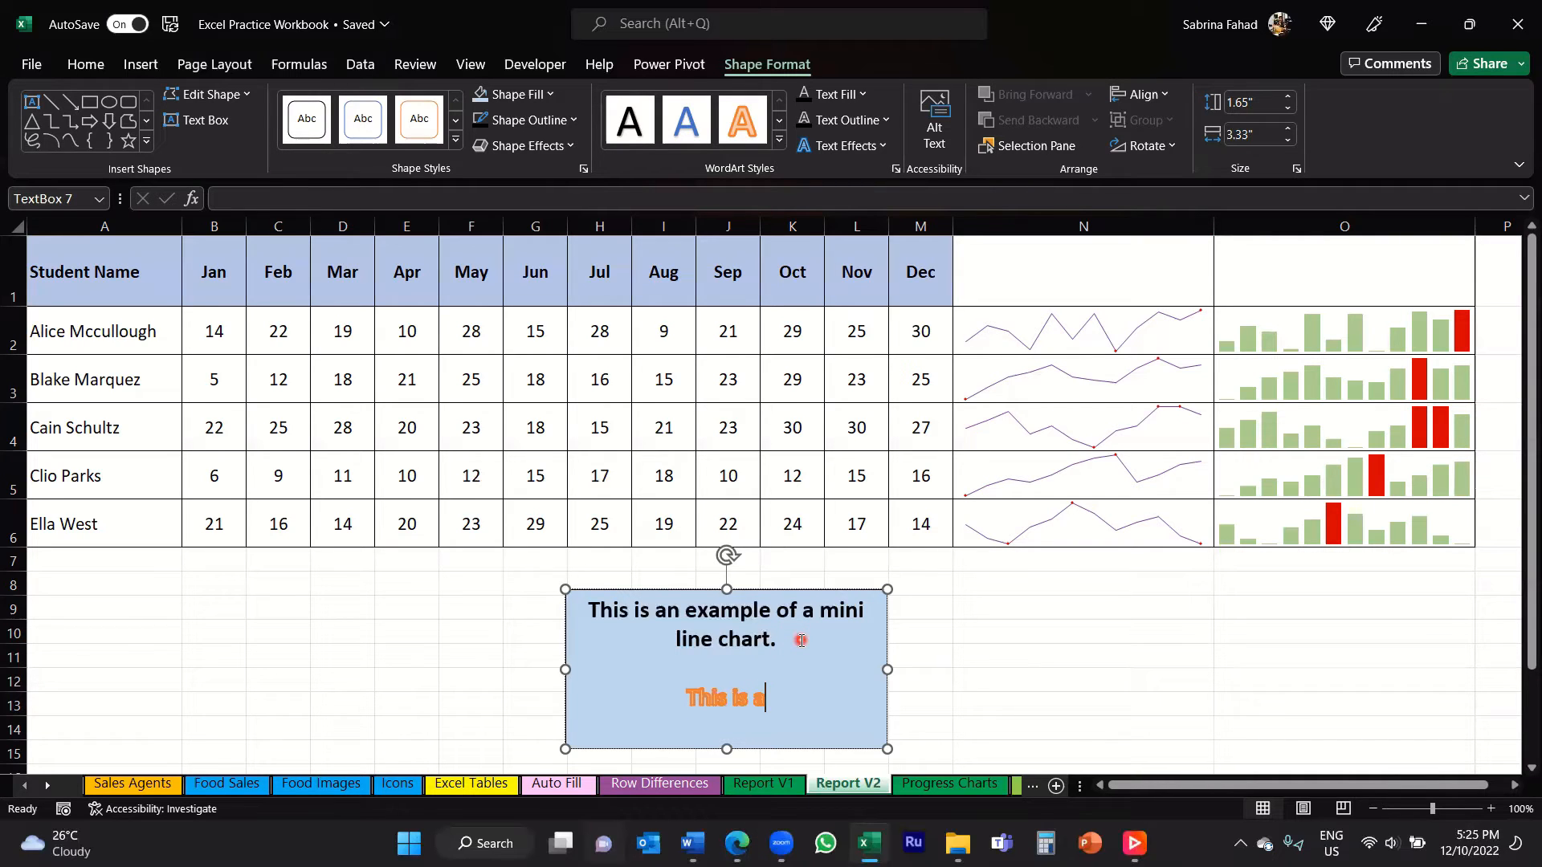
pyautogui.write('n example of')
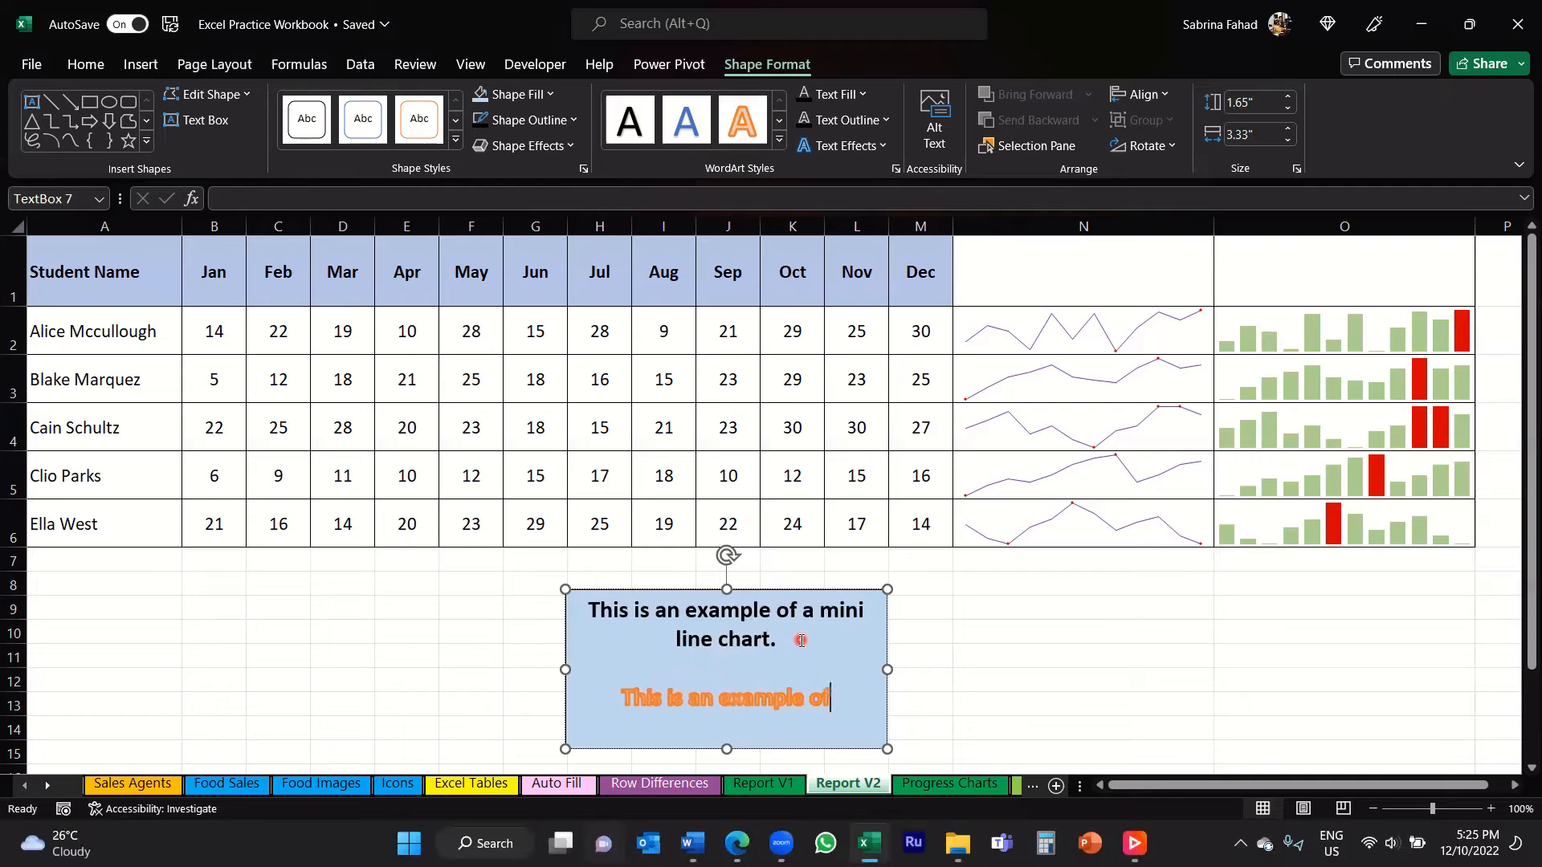
pyautogui.write(' a mini line chart.')
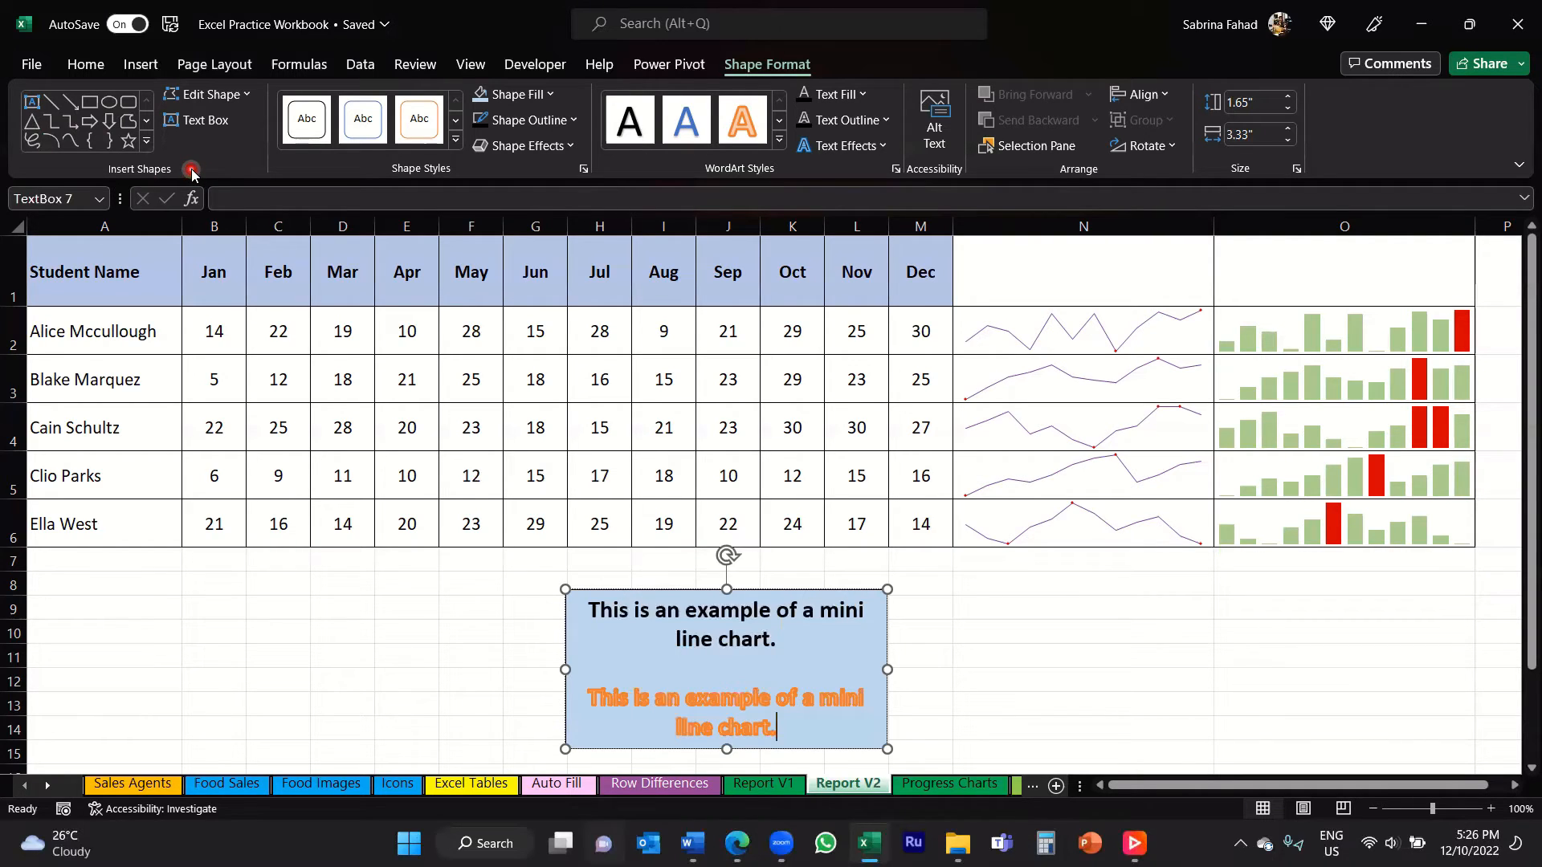
# Step: Draw a straight arrow connected to the text box's right edge, ending just below the line sparklines in column N
pyautogui.click(72, 105)
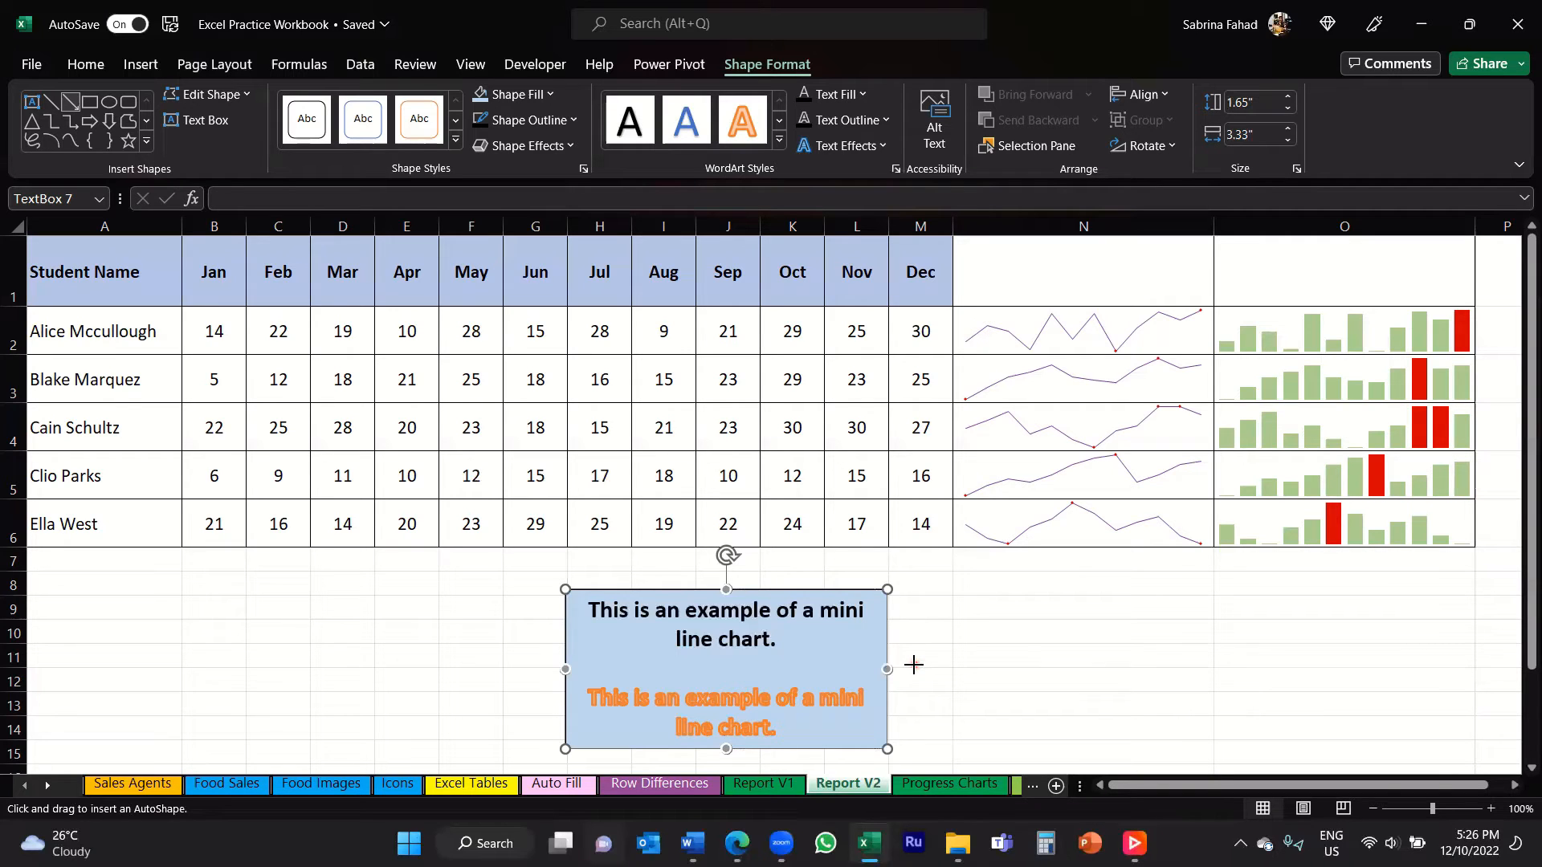
pyautogui.moveTo(916, 664); pyautogui.dragTo(1038, 610)
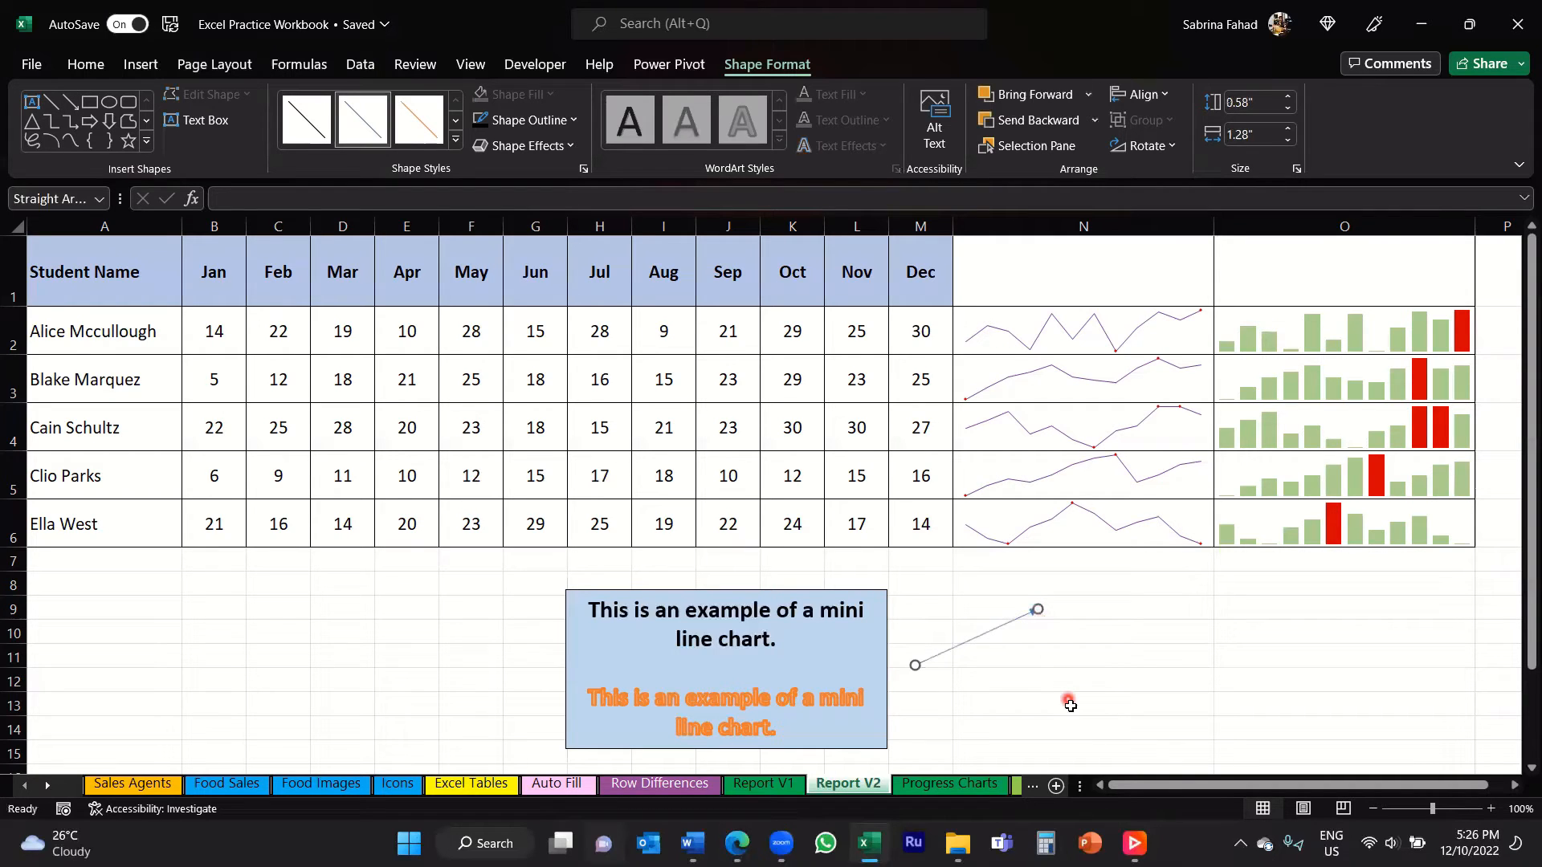
pyautogui.moveTo(915, 665); pyautogui.dragTo(886, 669)
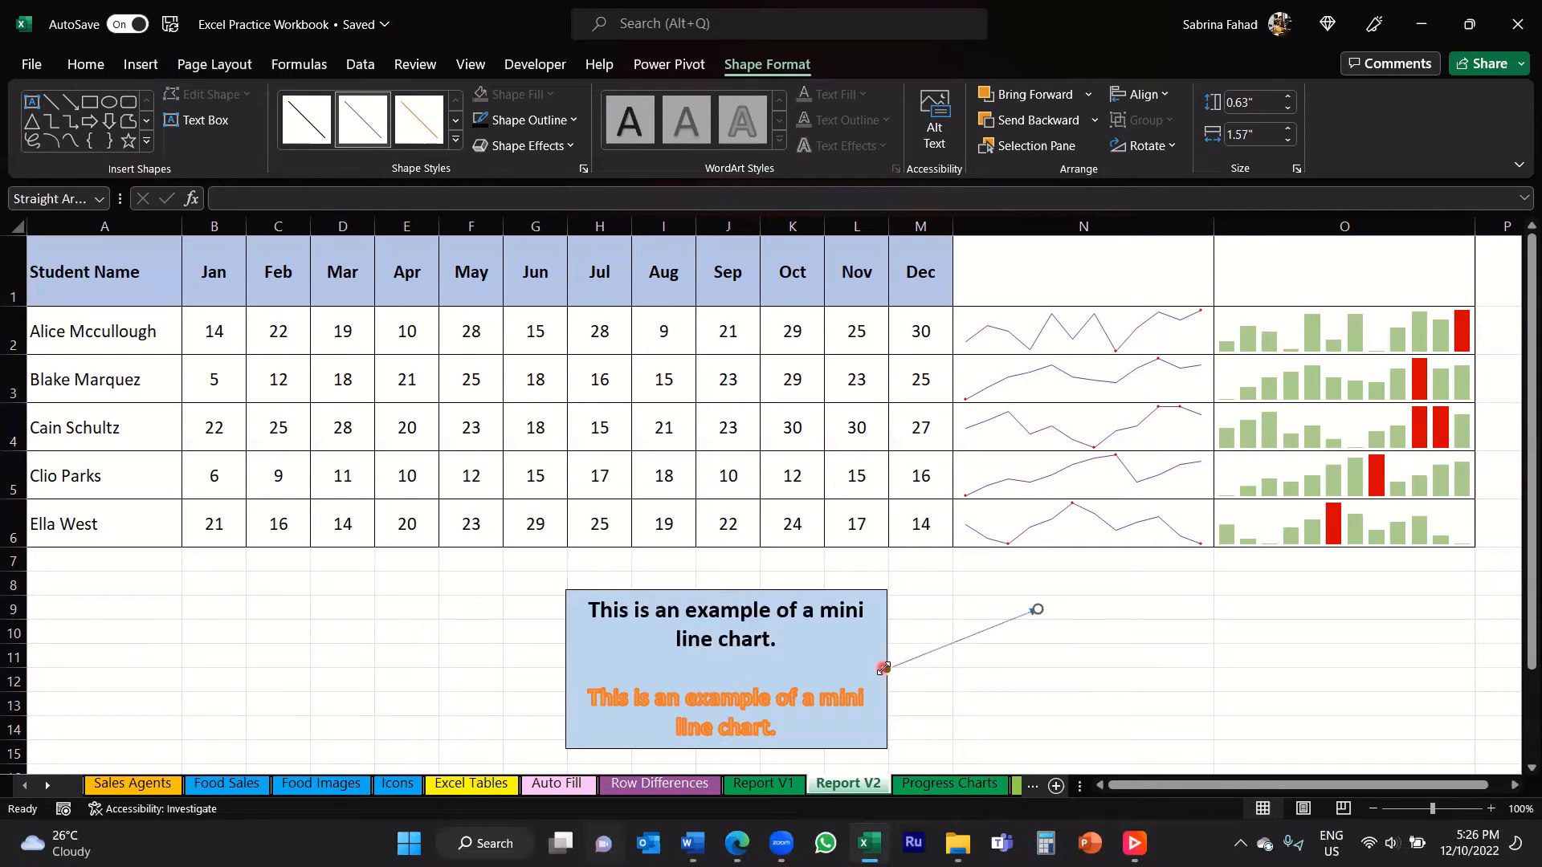
pyautogui.moveTo(1036, 612); pyautogui.dragTo(1034, 558)
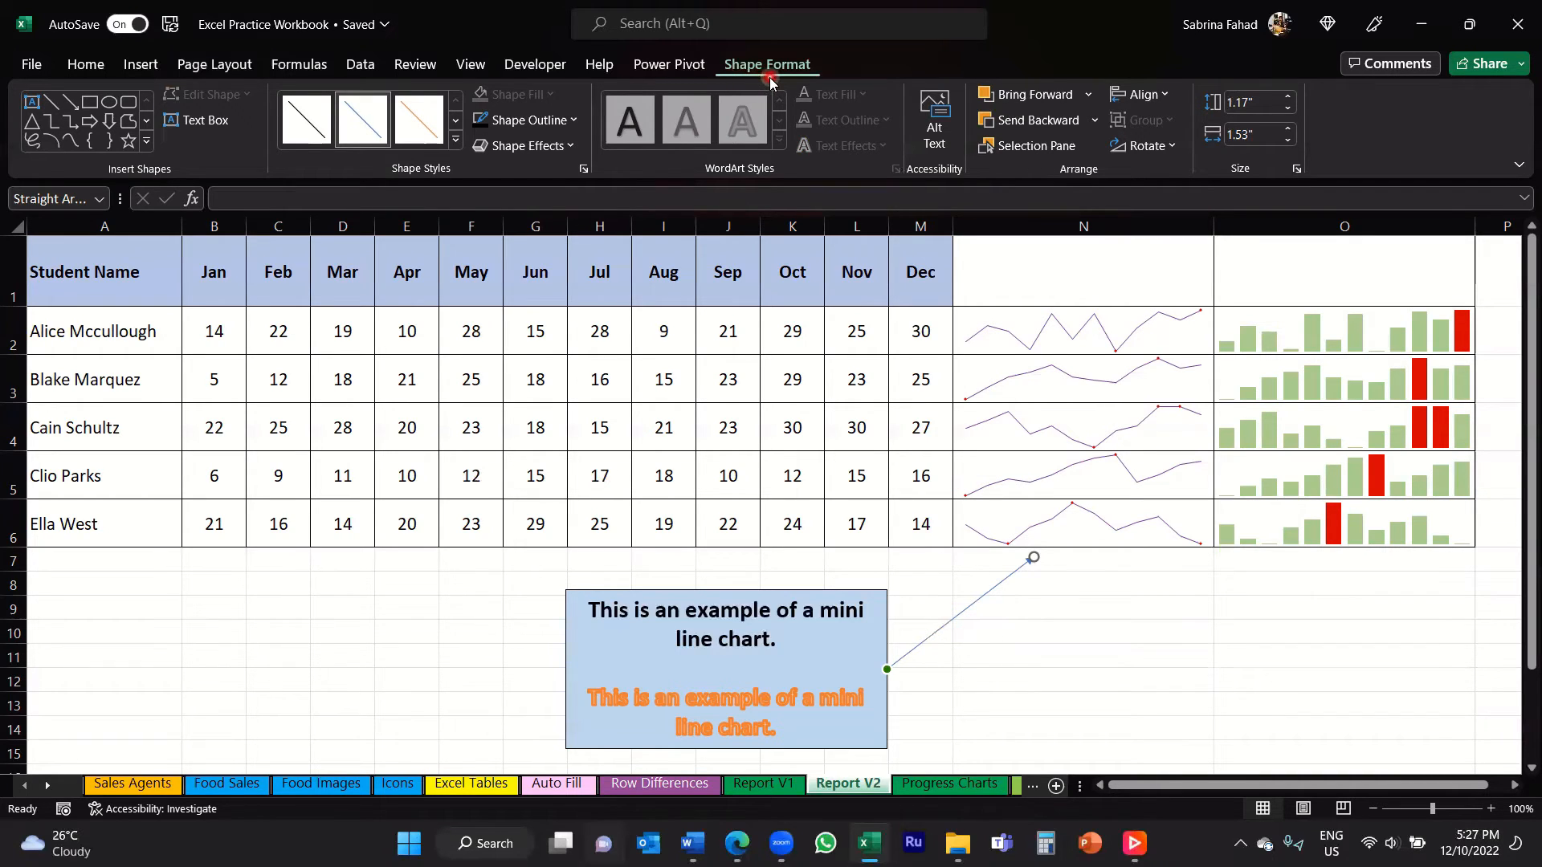
# Step: Set the arrow's outline color to dark red and its weight to 3 pt
pyautogui.click(573, 122)
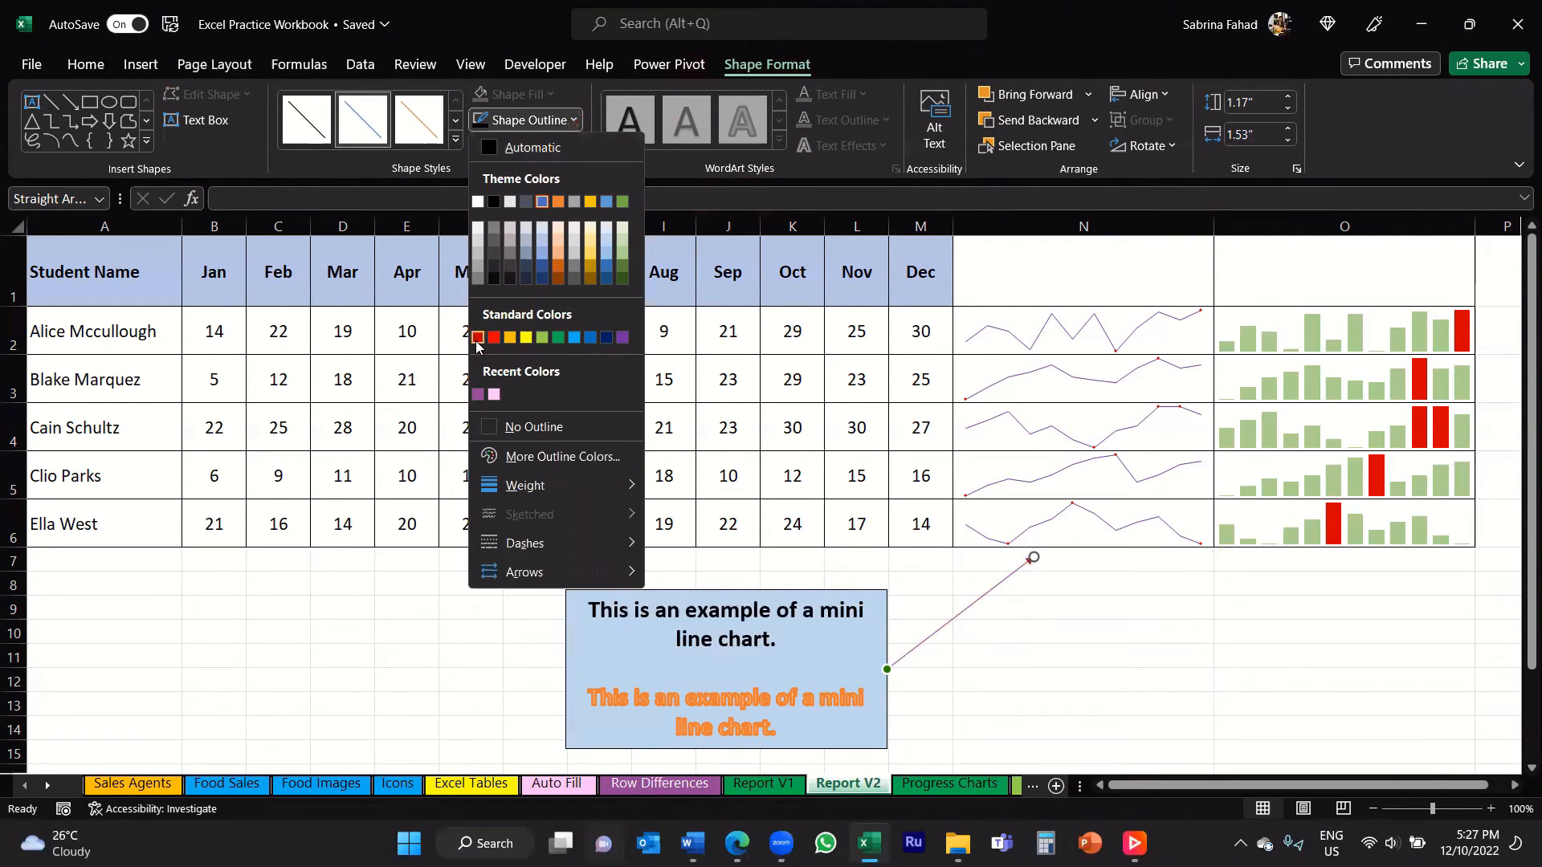
pyautogui.click(477, 338)
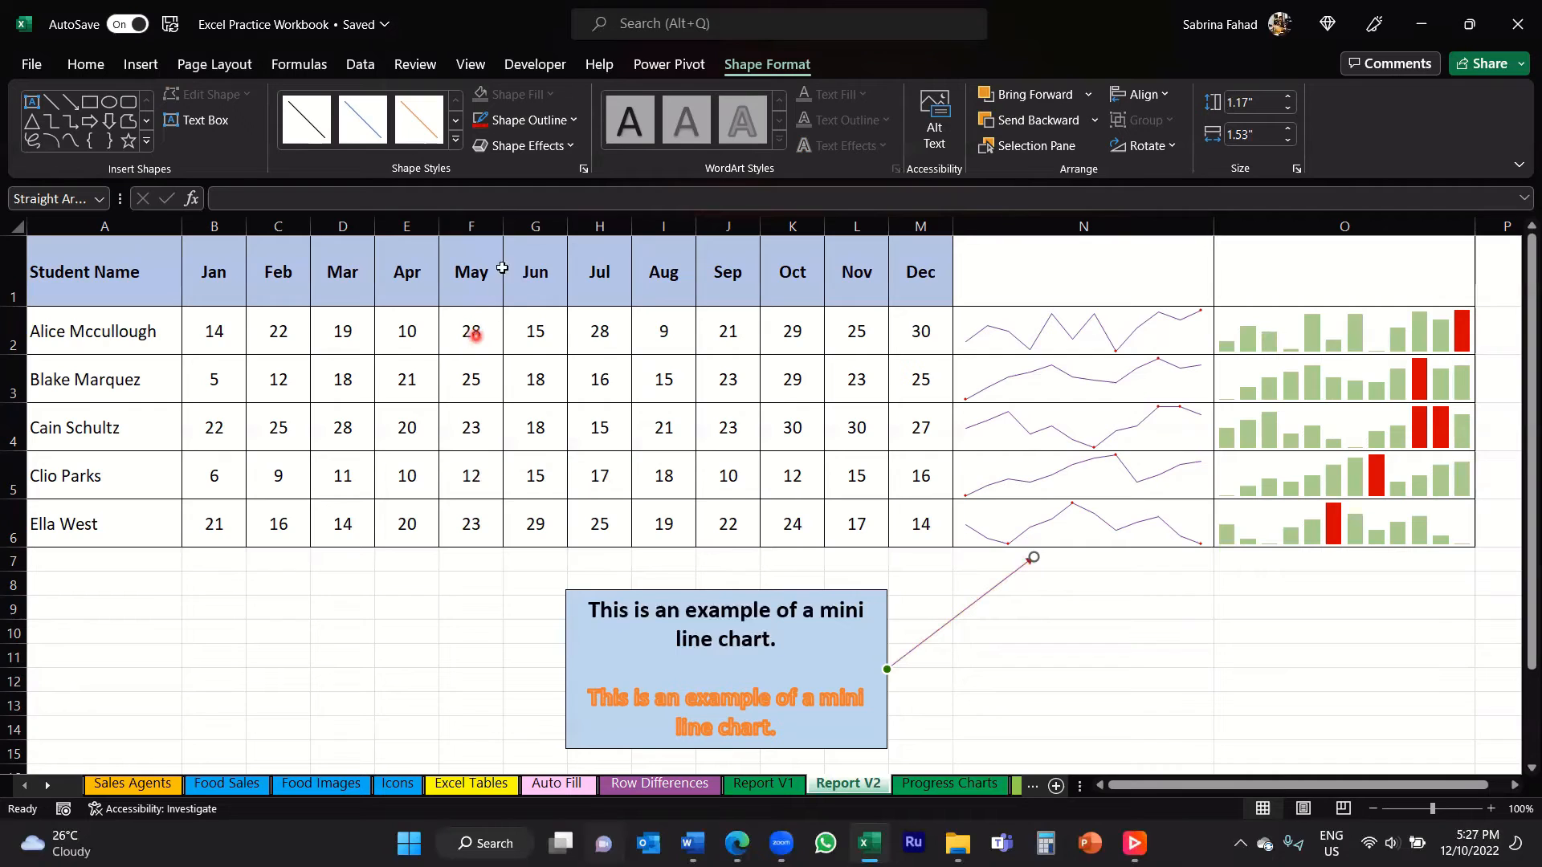
pyautogui.click(575, 121)
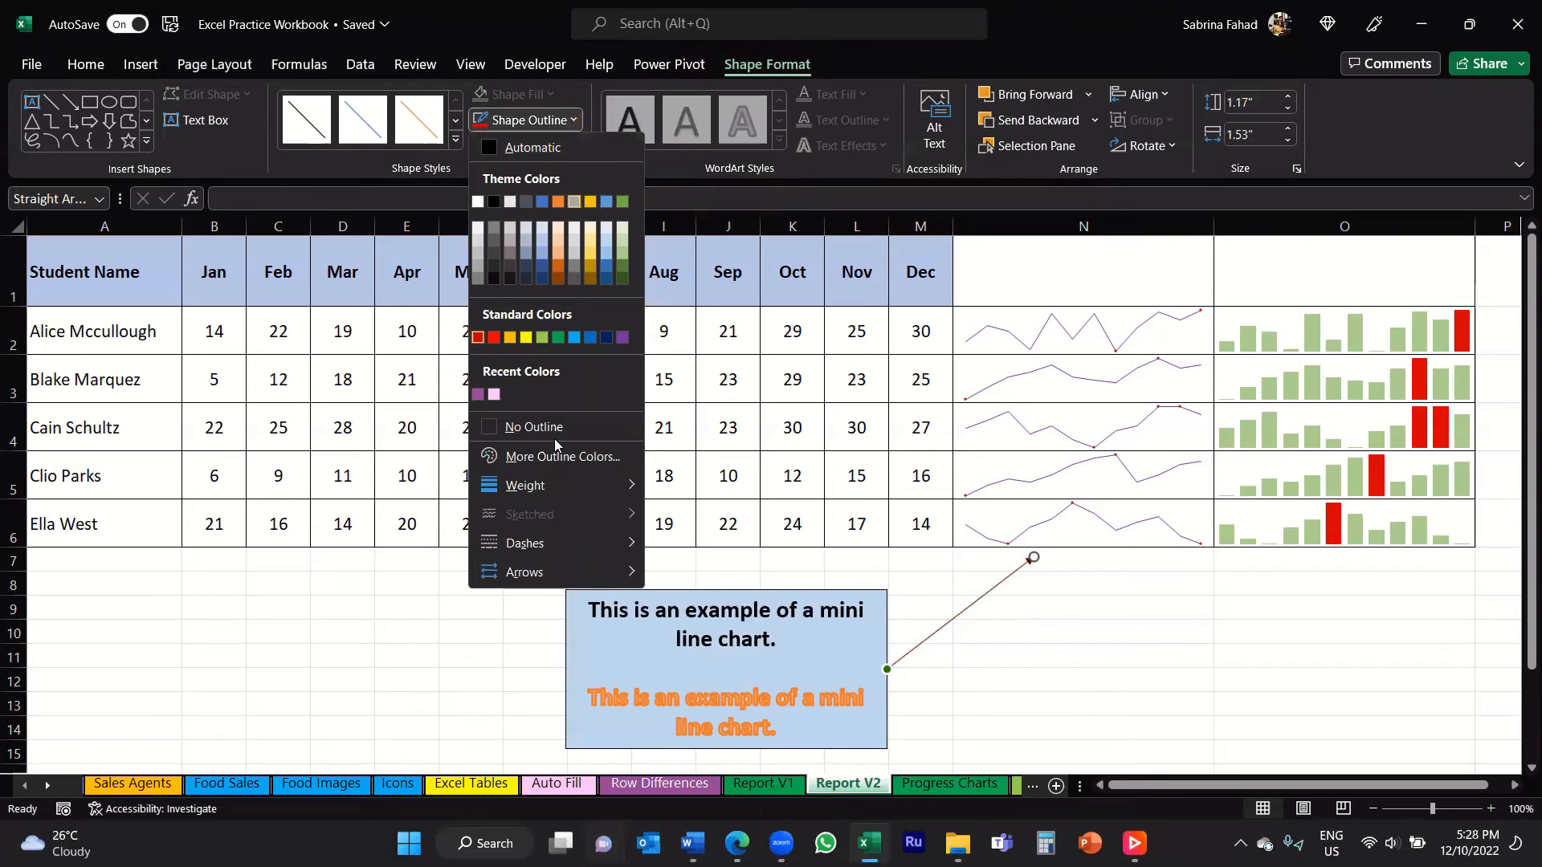
pyautogui.moveTo(521, 493)
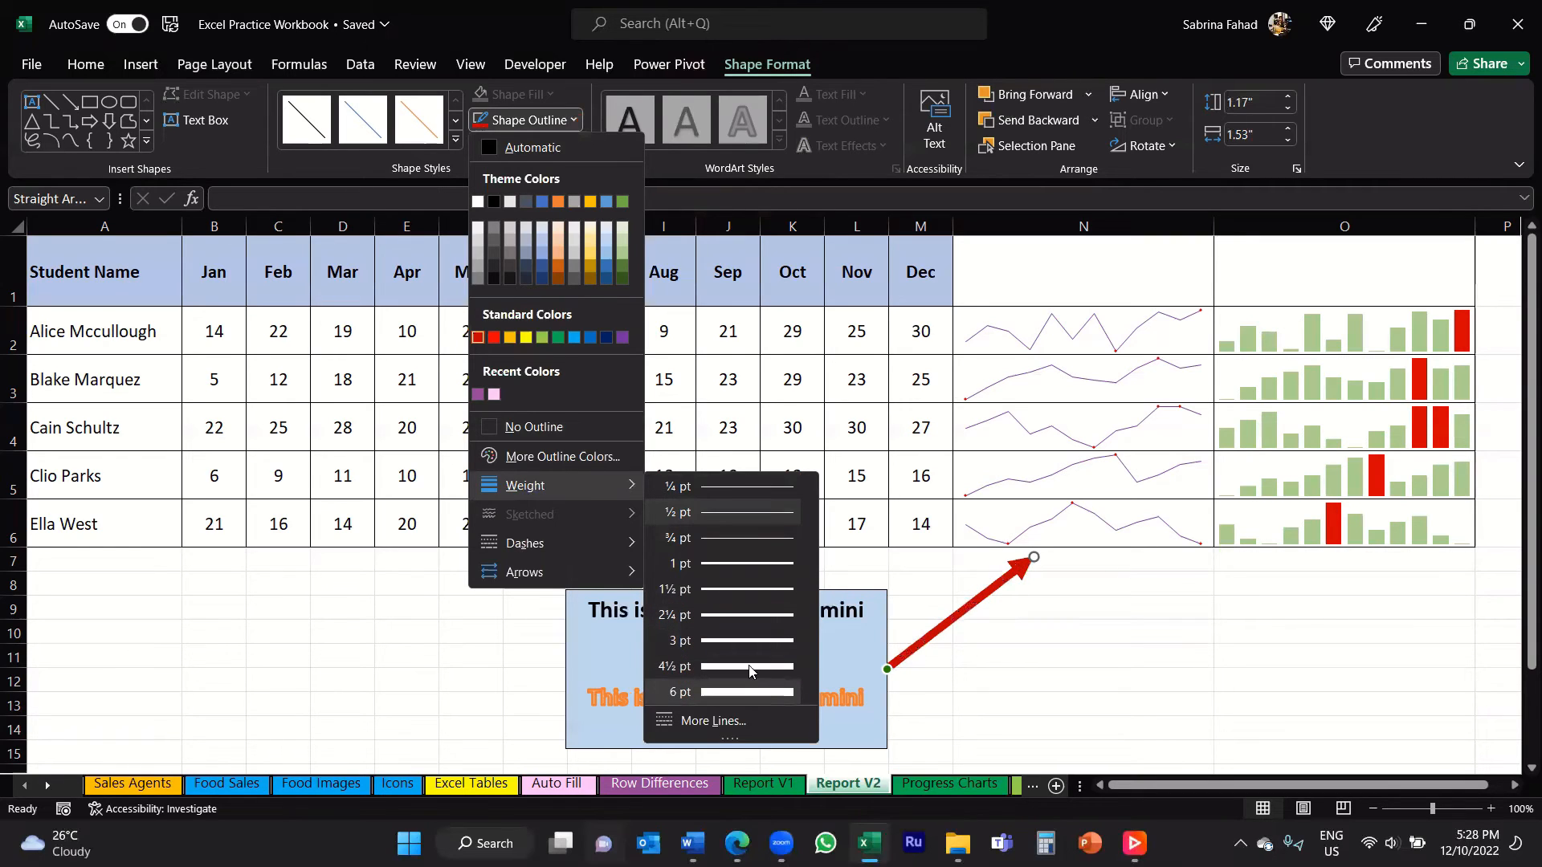
pyautogui.click(750, 643)
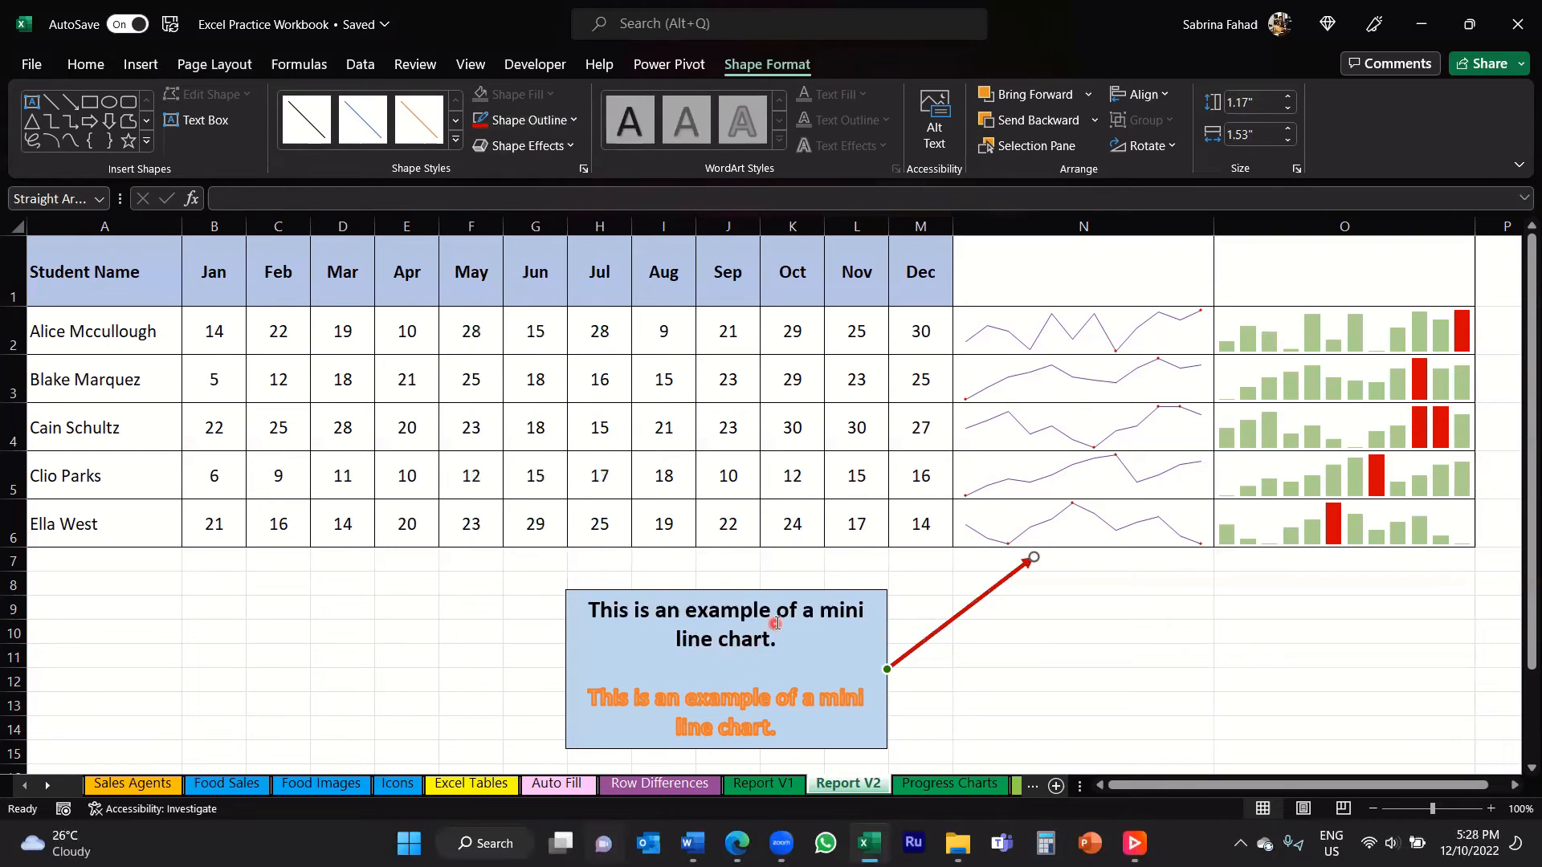
pyautogui.click(575, 121)
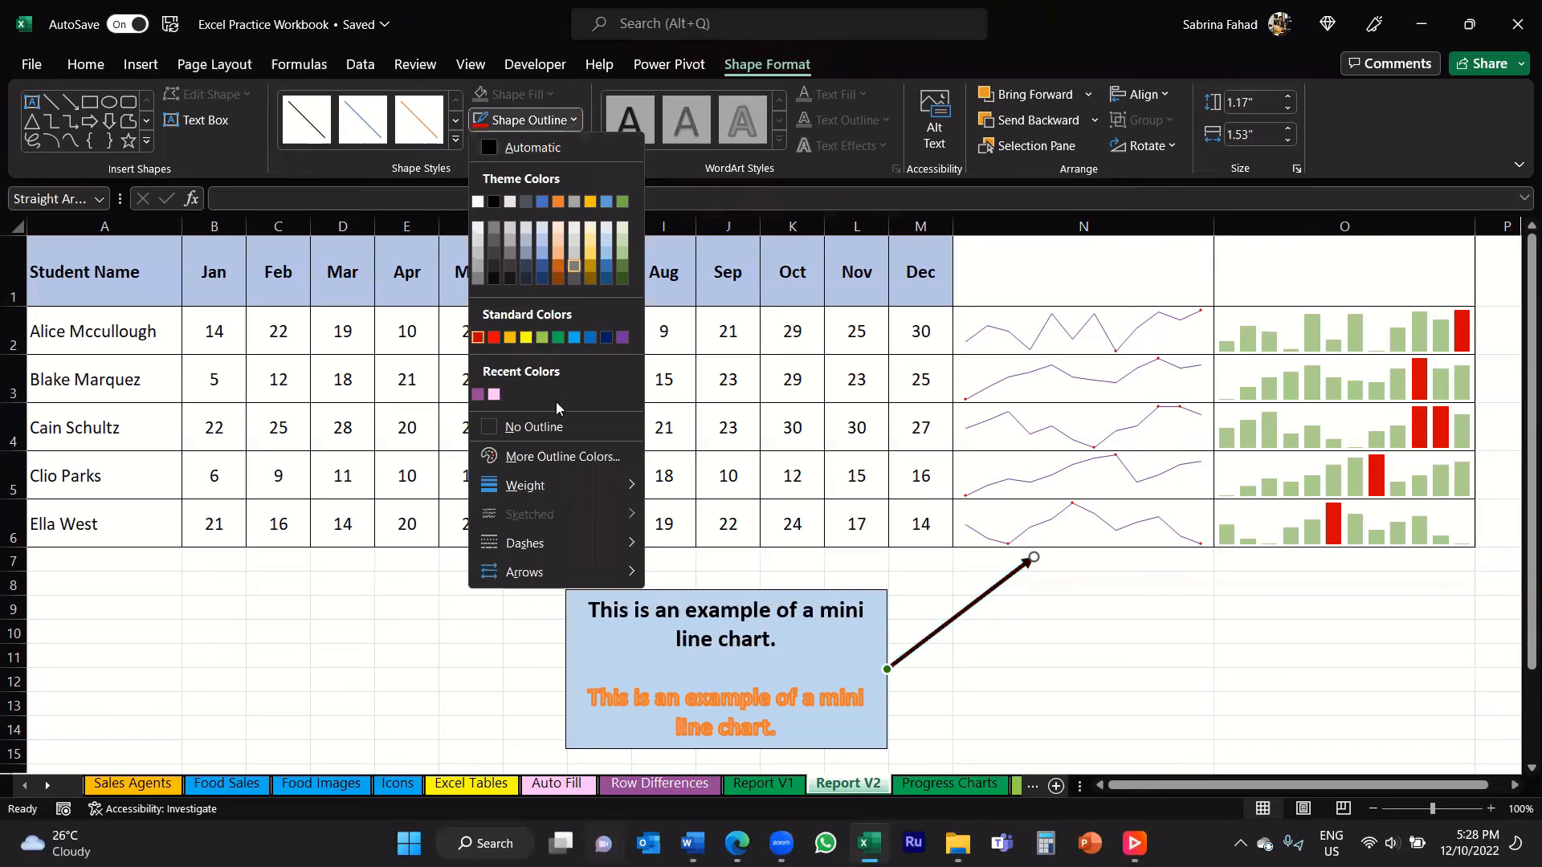
pyautogui.moveTo(523, 549)
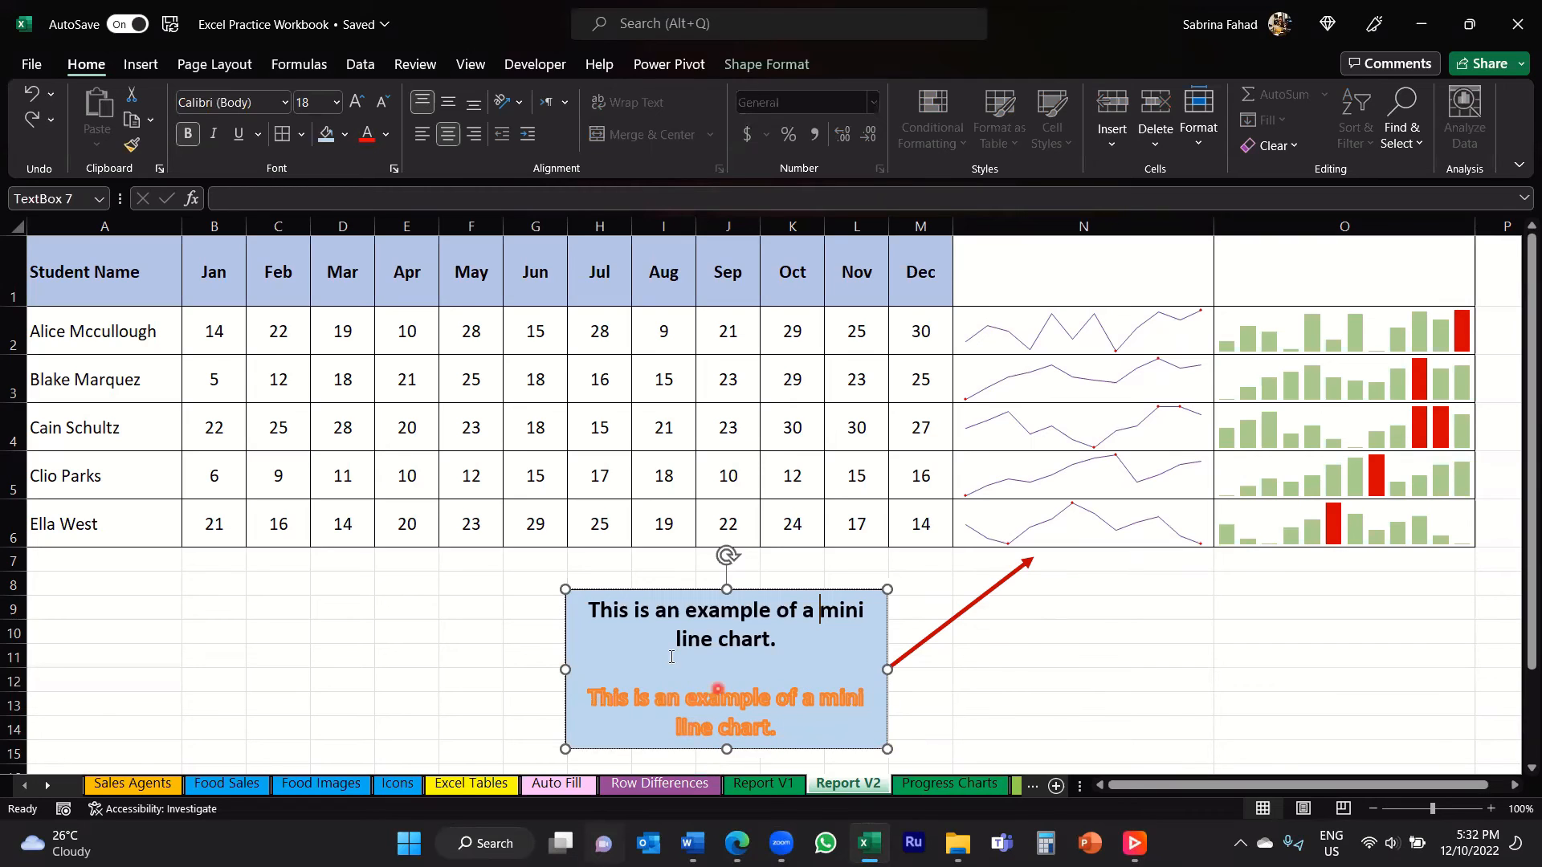
# Step: Shorten the text box from its lower edge to the end of row 11 so it holds only the first sentence
pyautogui.click(726, 750)
pyautogui.moveTo(726, 750); pyautogui.dragTo(729, 668)
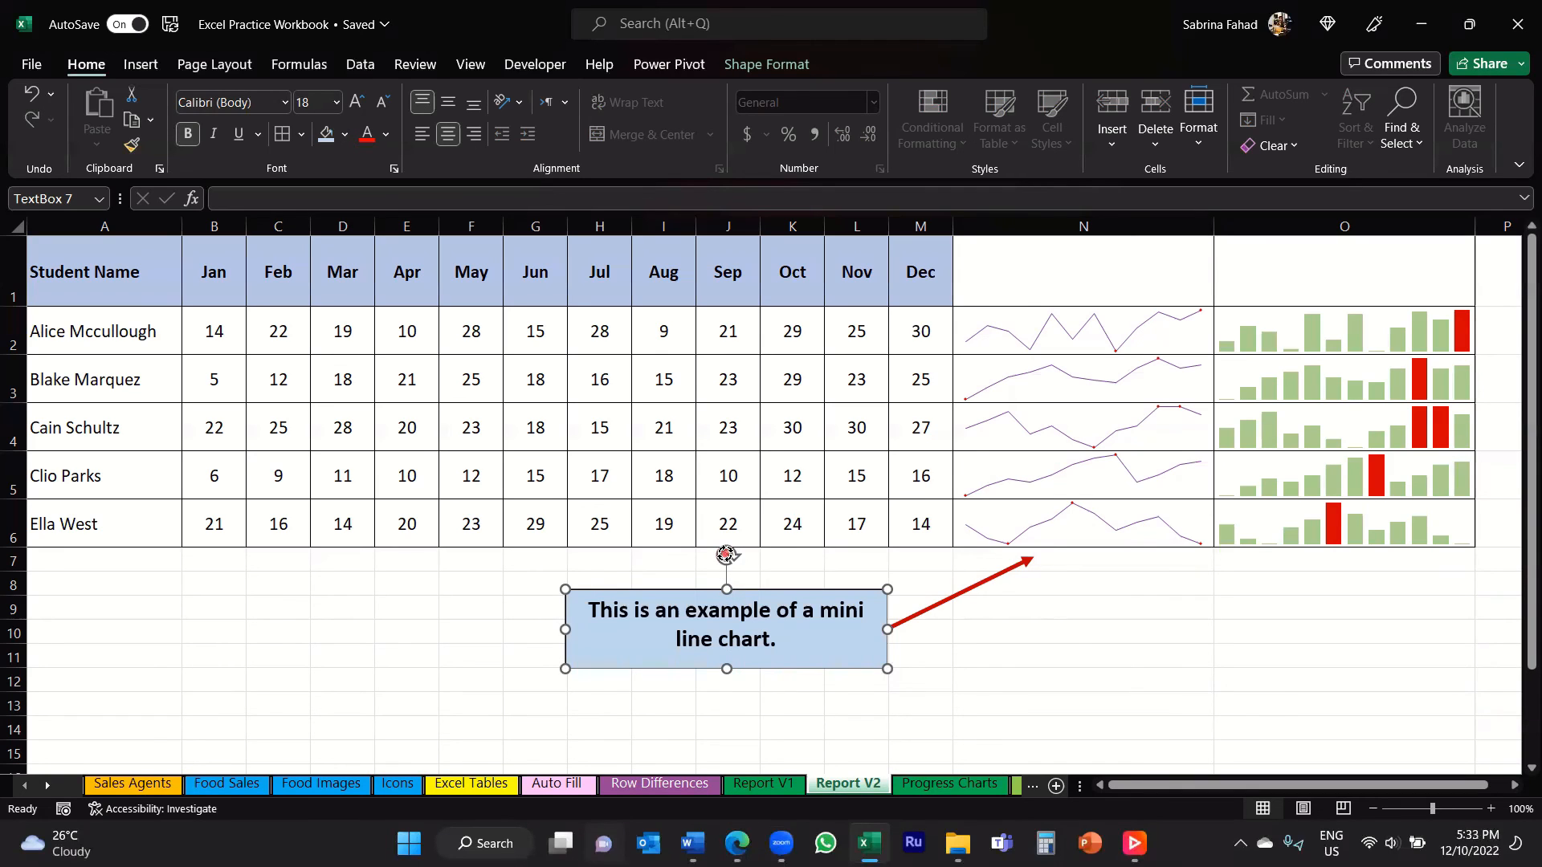
pyautogui.moveTo(725, 554)
pyautogui.mouseDown()
pyautogui.moveTo(757, 564)
pyautogui.moveTo(701, 541)
pyautogui.moveTo(685, 554)
pyautogui.moveTo(733, 553)
pyautogui.moveTo(751, 572)
pyautogui.moveTo(706, 554)
pyautogui.moveTo(697, 569)
pyautogui.moveTo(763, 586)
pyautogui.moveTo(725, 553)
pyautogui.mouseUp()
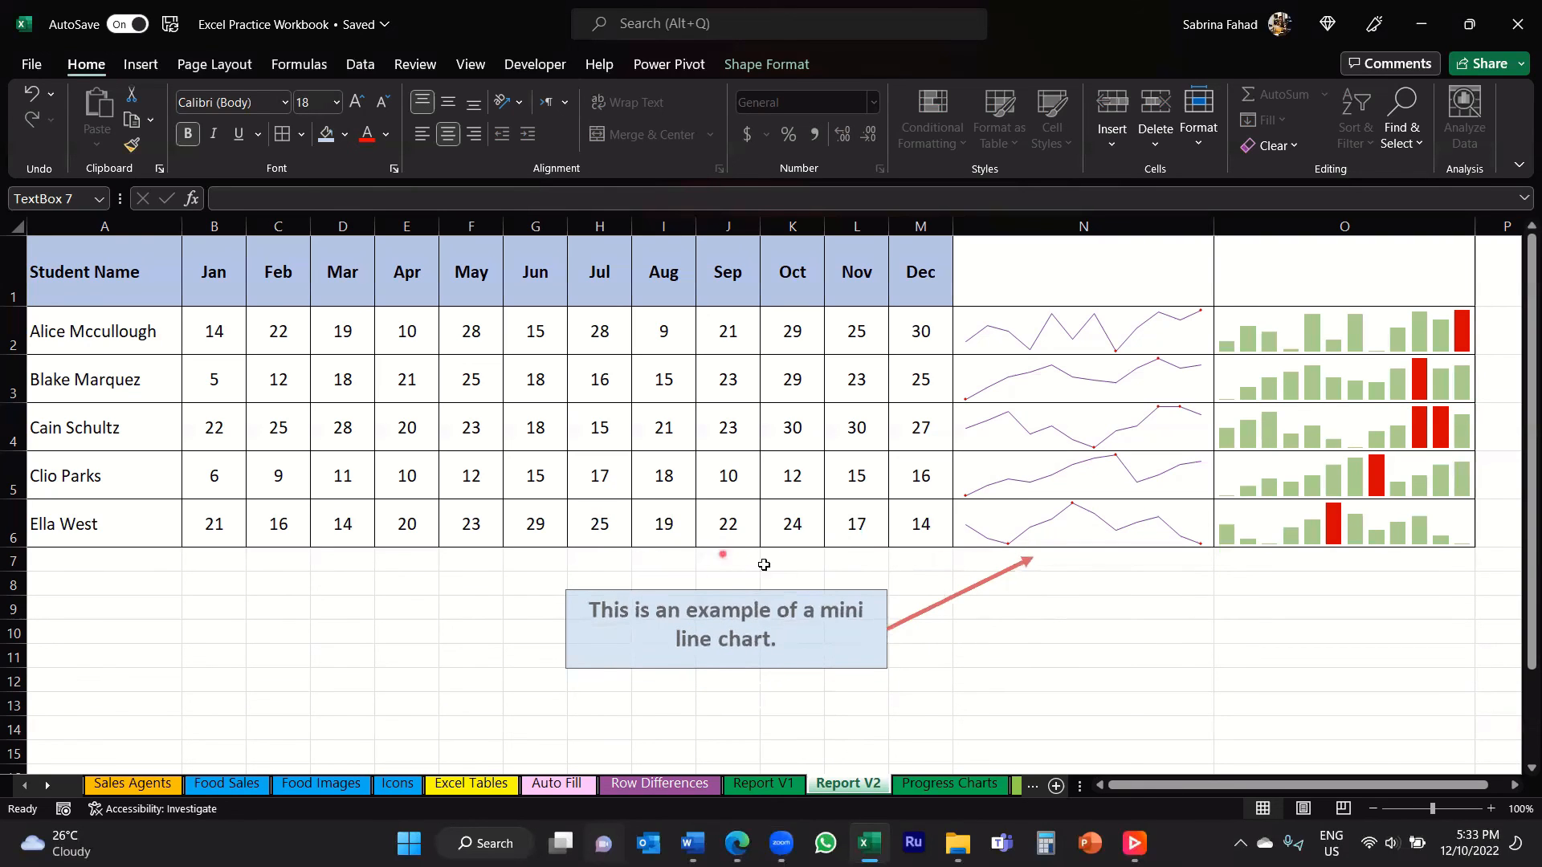
# Step: Move the text box together with its connected arrow so the arrowhead points at the line sparkline in row 5, and deselect it
pyautogui.click(913, 640)
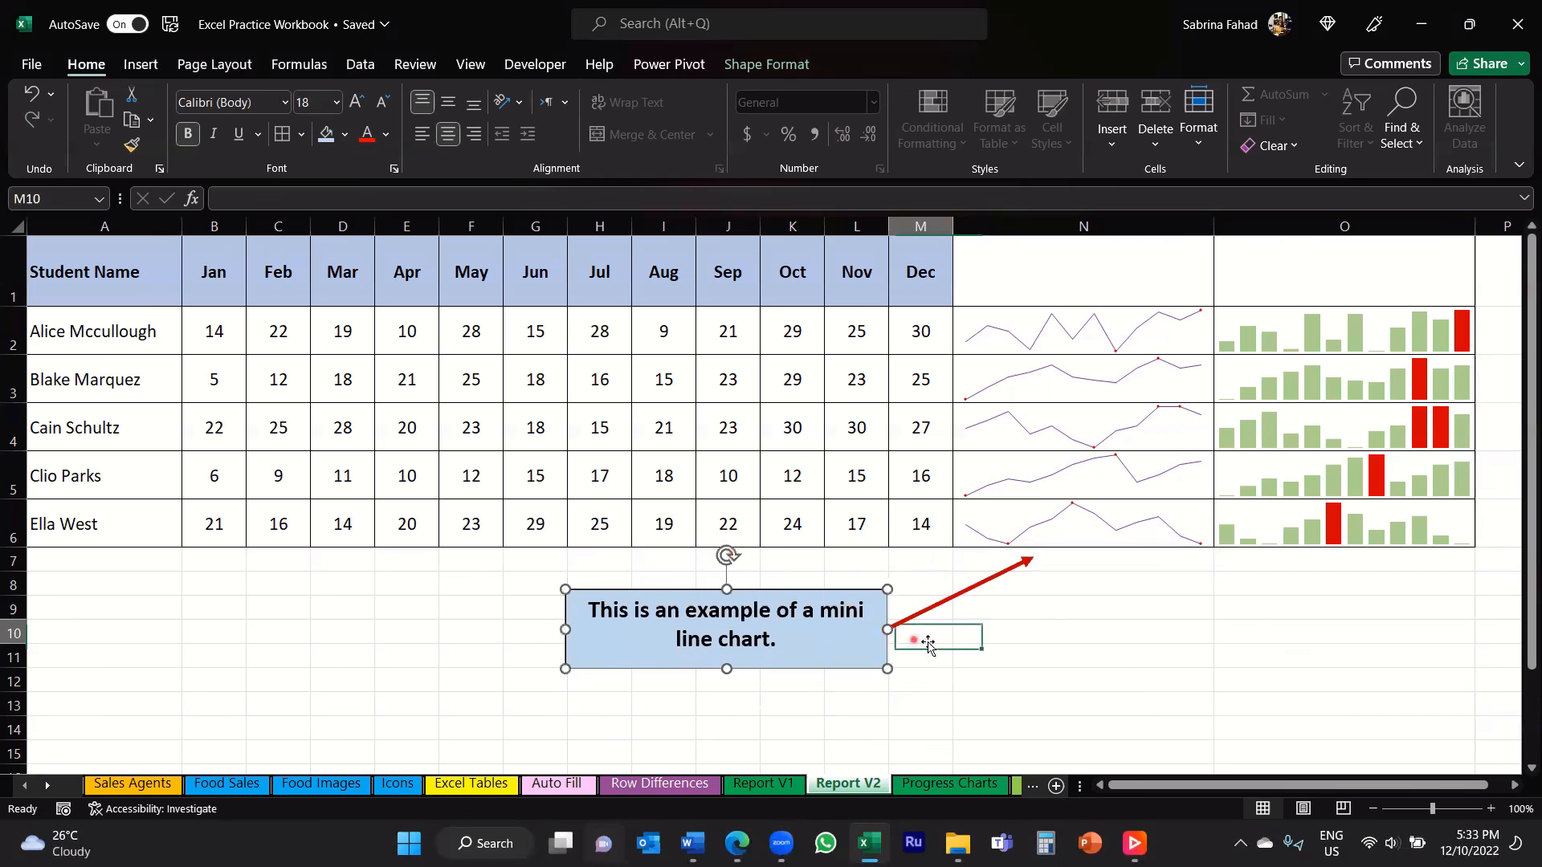
pyautogui.click(980, 589)
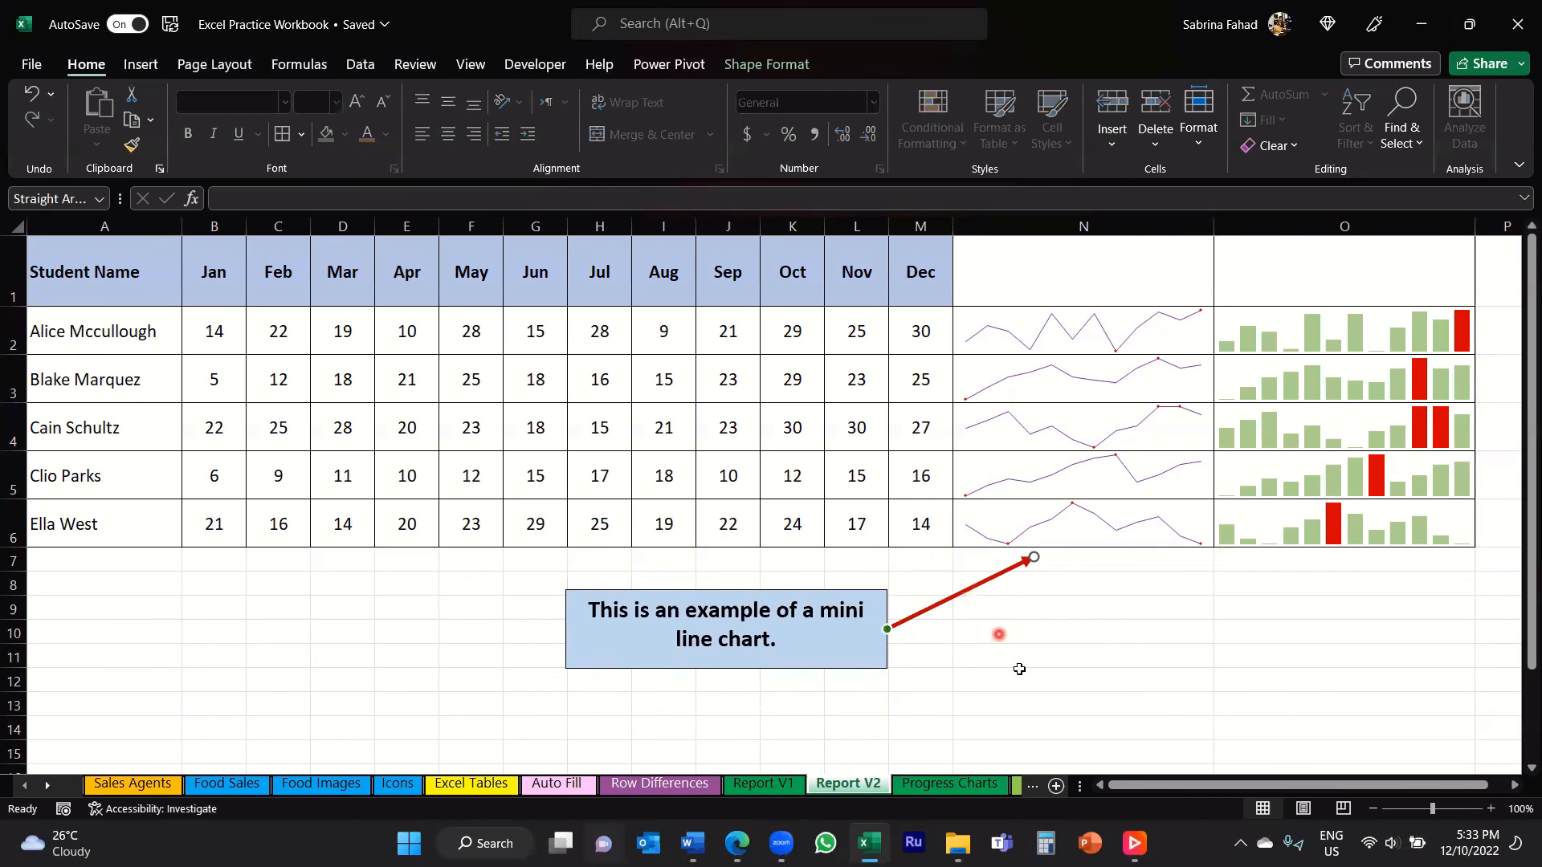
pyautogui.moveTo(887, 631); pyautogui.dragTo(887, 630)
pyautogui.click(795, 593)
pyautogui.moveTo(740, 583); pyautogui.dragTo(725, 504)
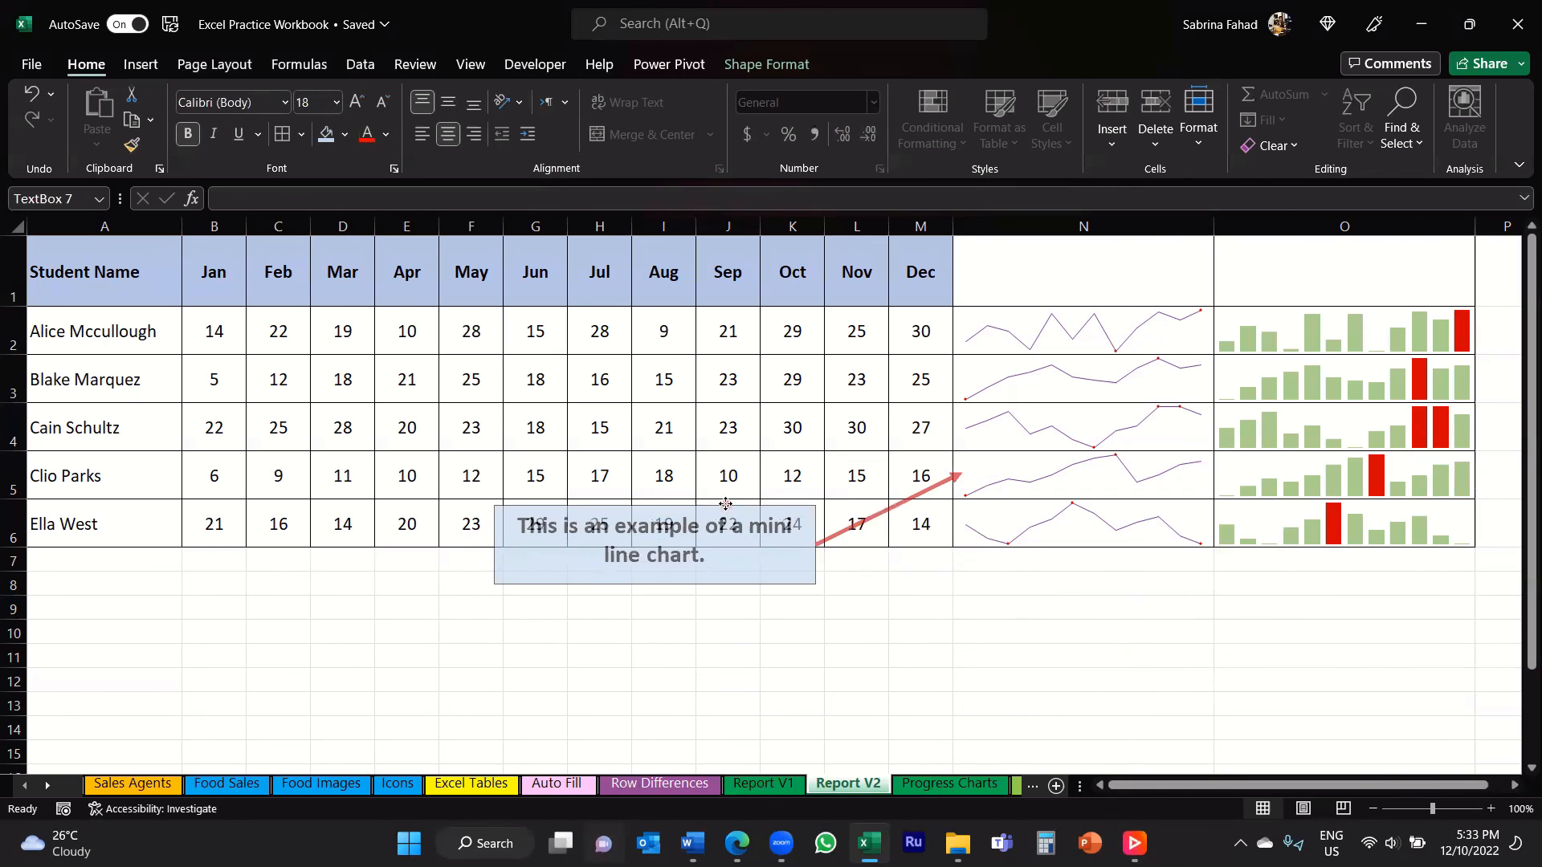
pyautogui.click(939, 612)
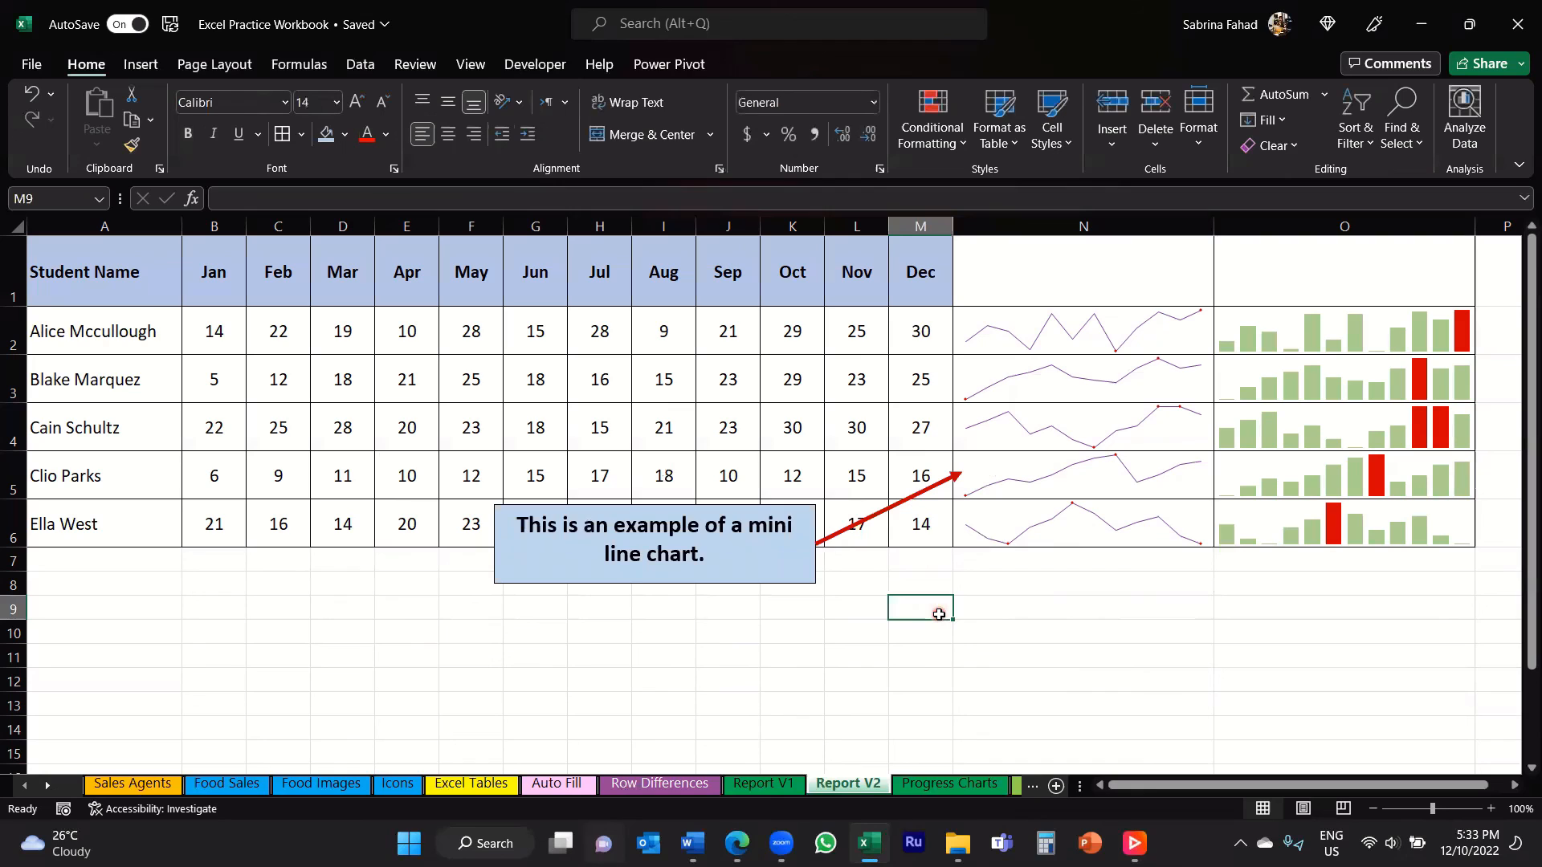